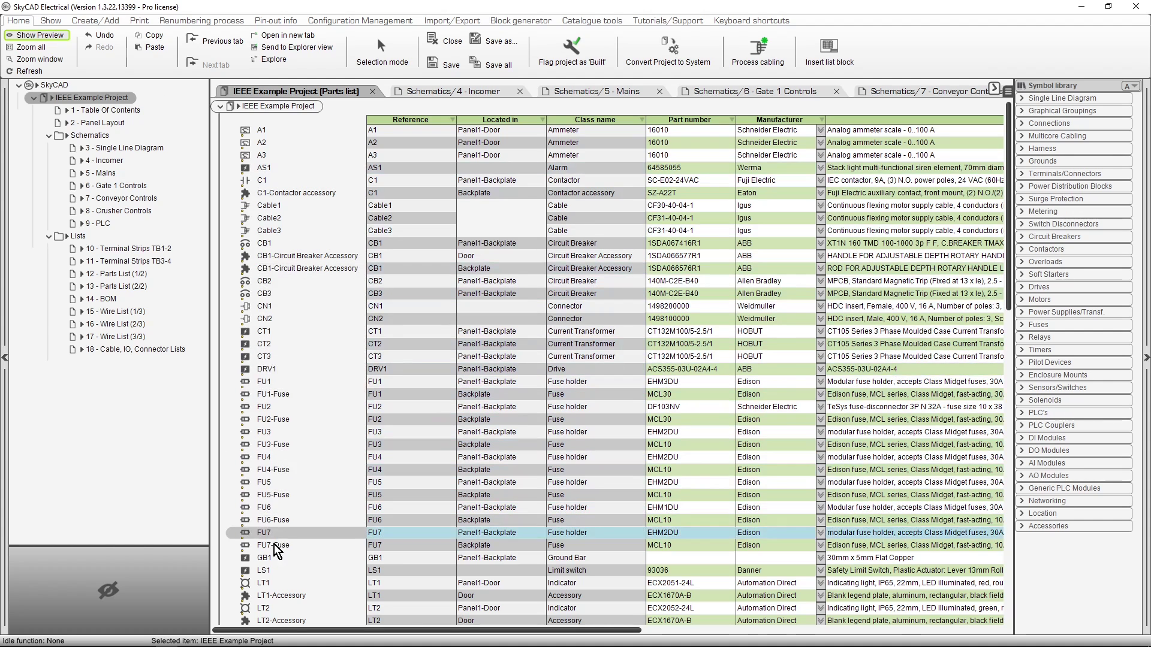
Select LS1 in the parts list, then browse the Incomer, Mains and Gate 1 Controls schematics
click(274, 575)
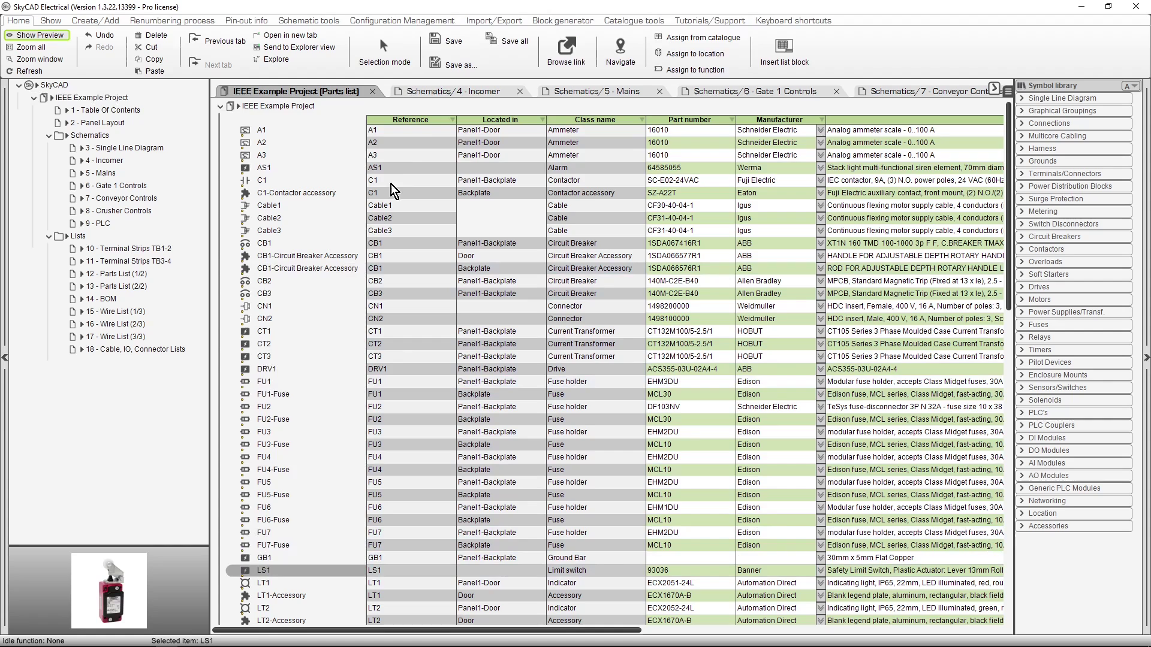
click(463, 91)
click(568, 91)
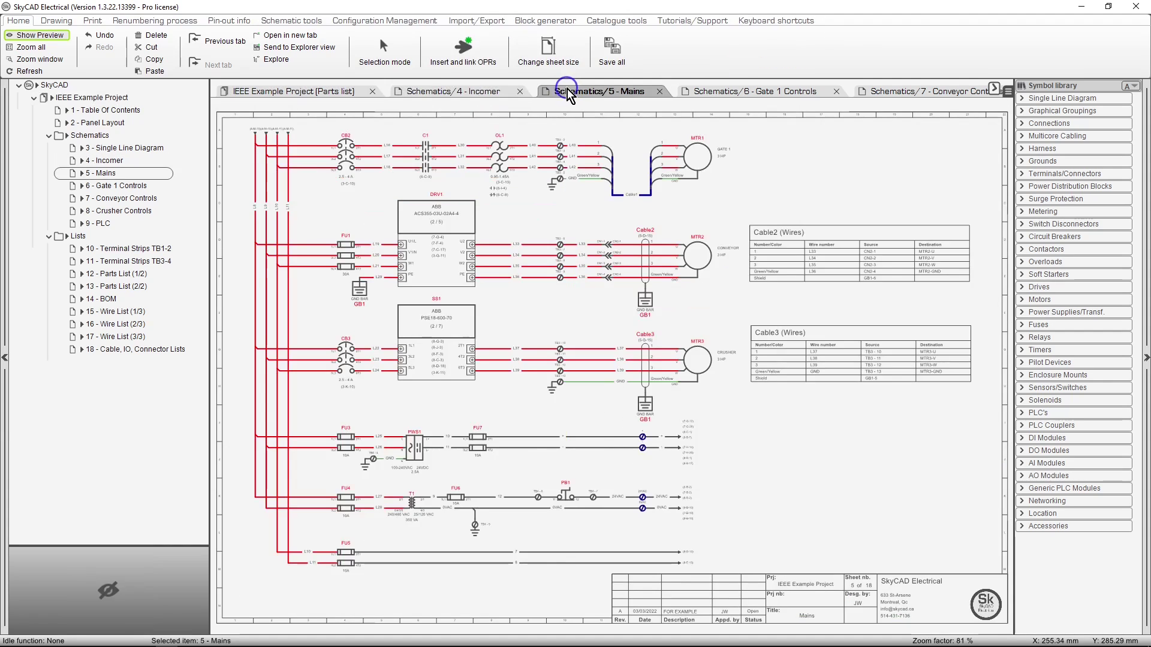
click(705, 95)
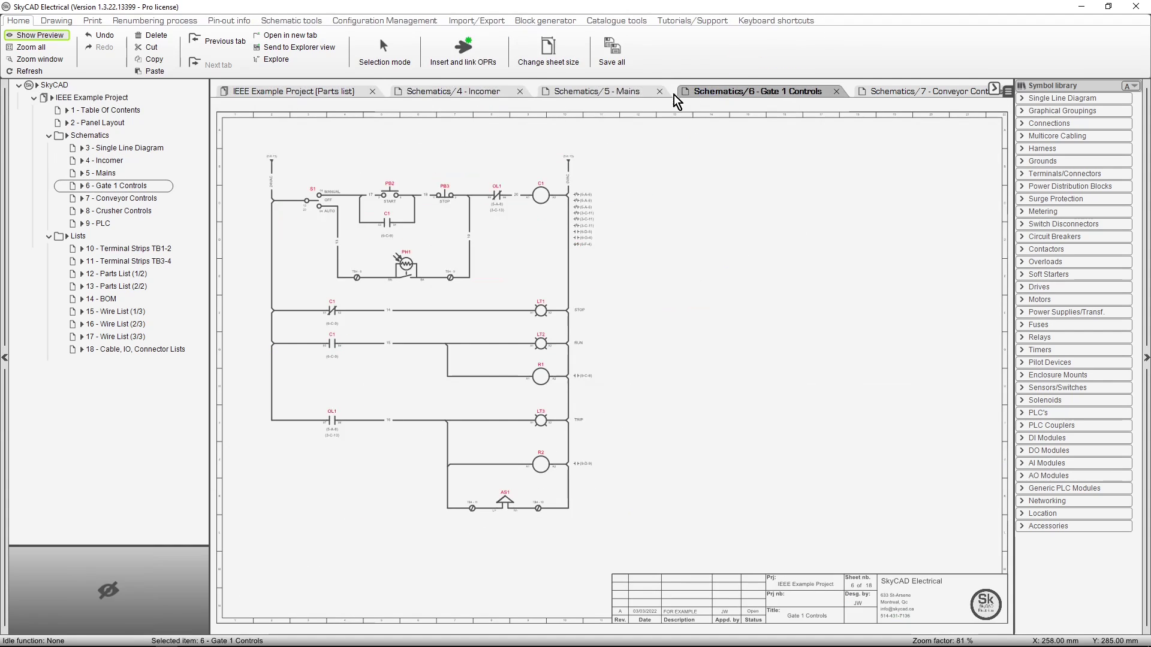
Locate limit switch LS1 from the parts list on the 8 - Crusher Controls schematic
click(338, 91)
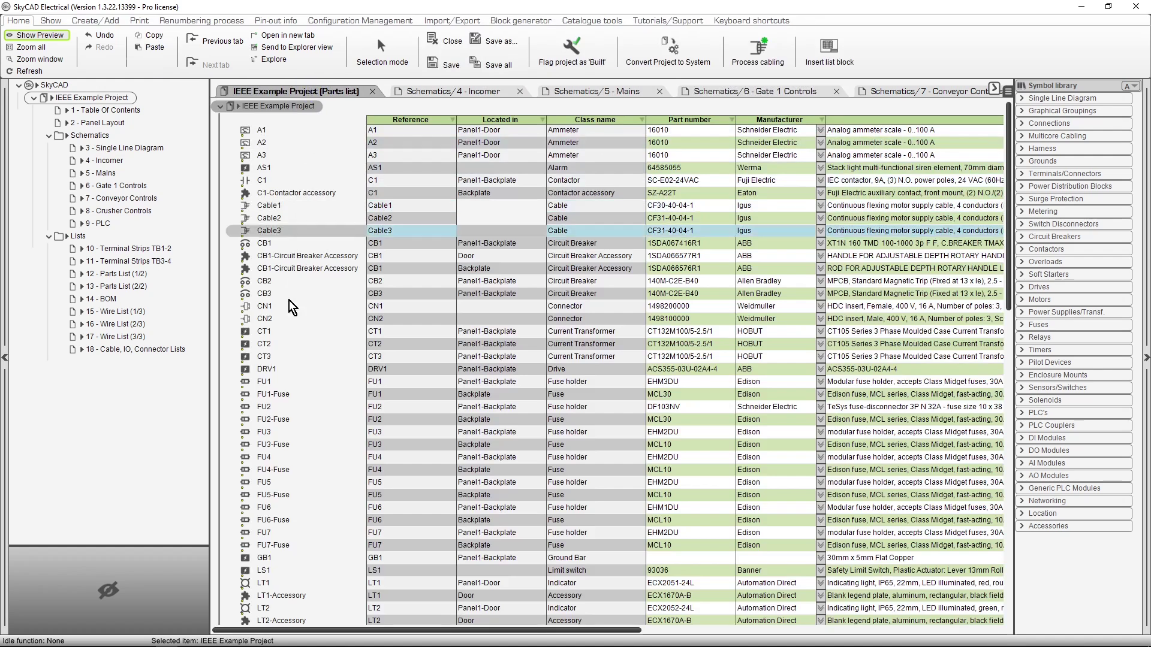
click(278, 569)
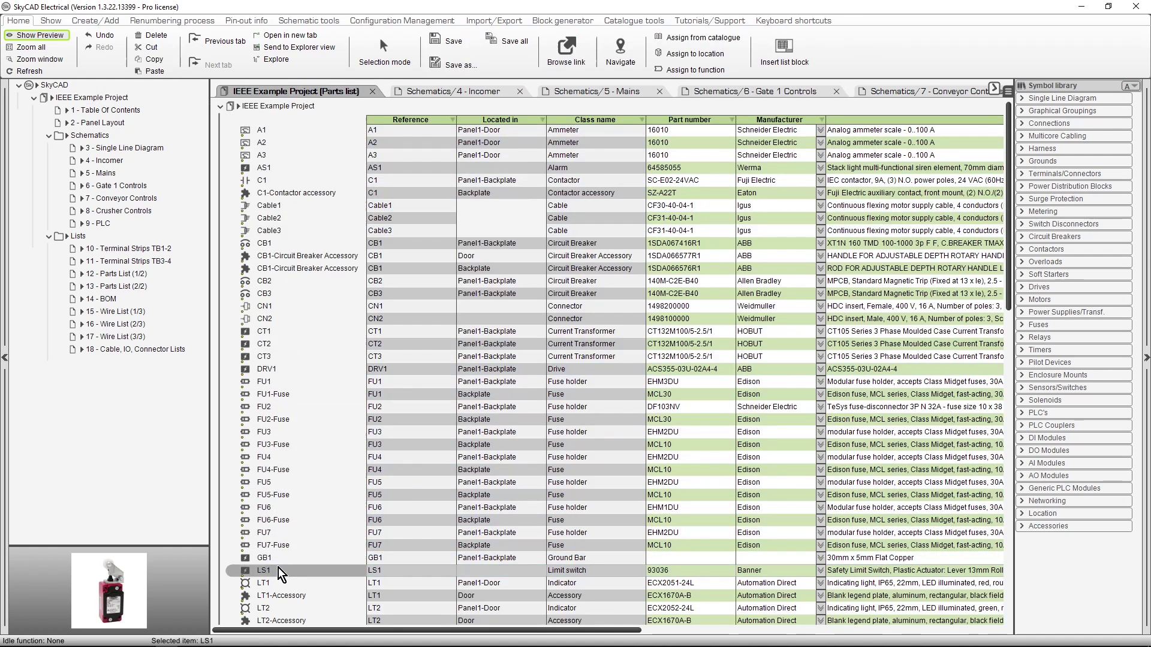
click(619, 60)
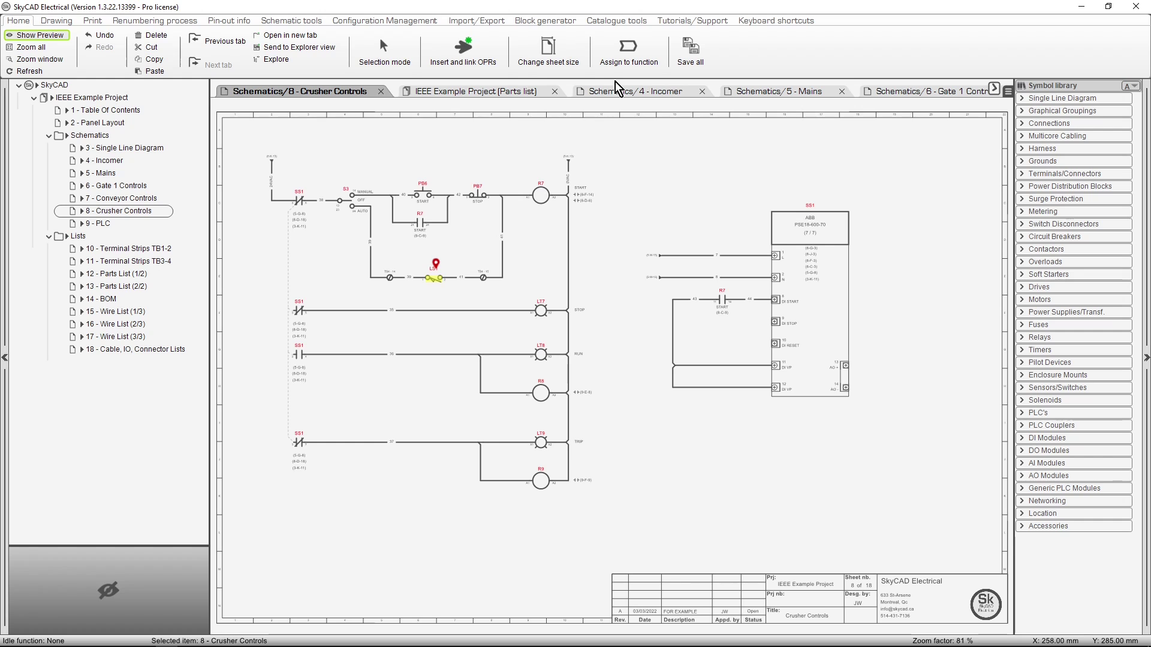
Filter the IEEE Example Project tree to unlocated components and select PT1
click(119, 97)
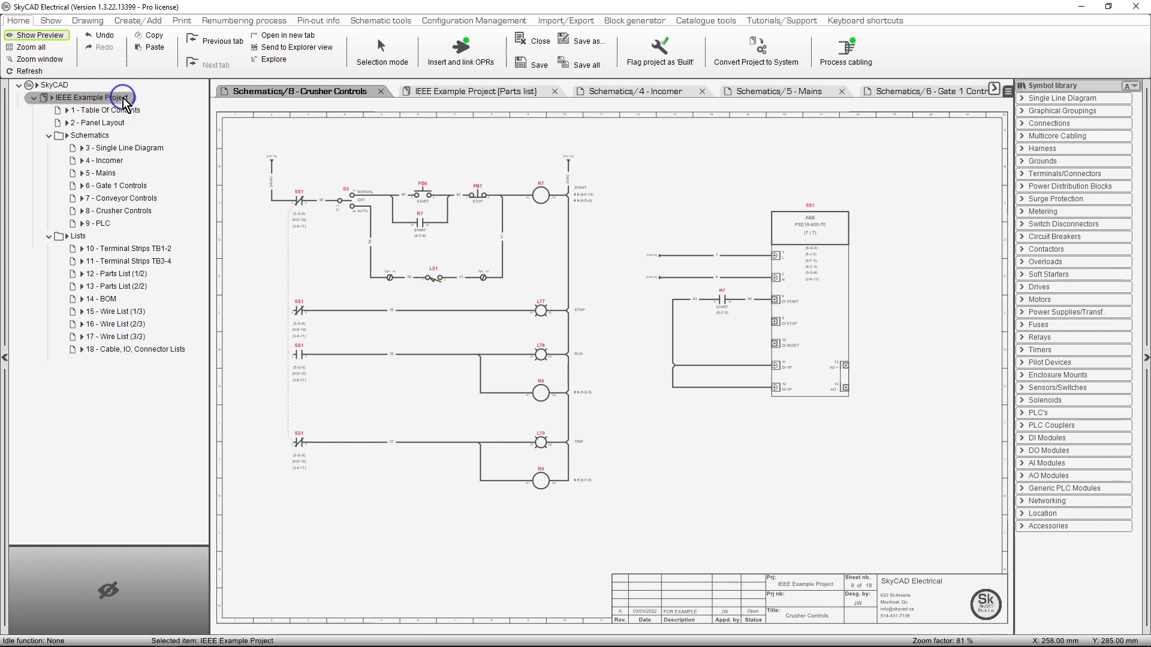
click(60, 19)
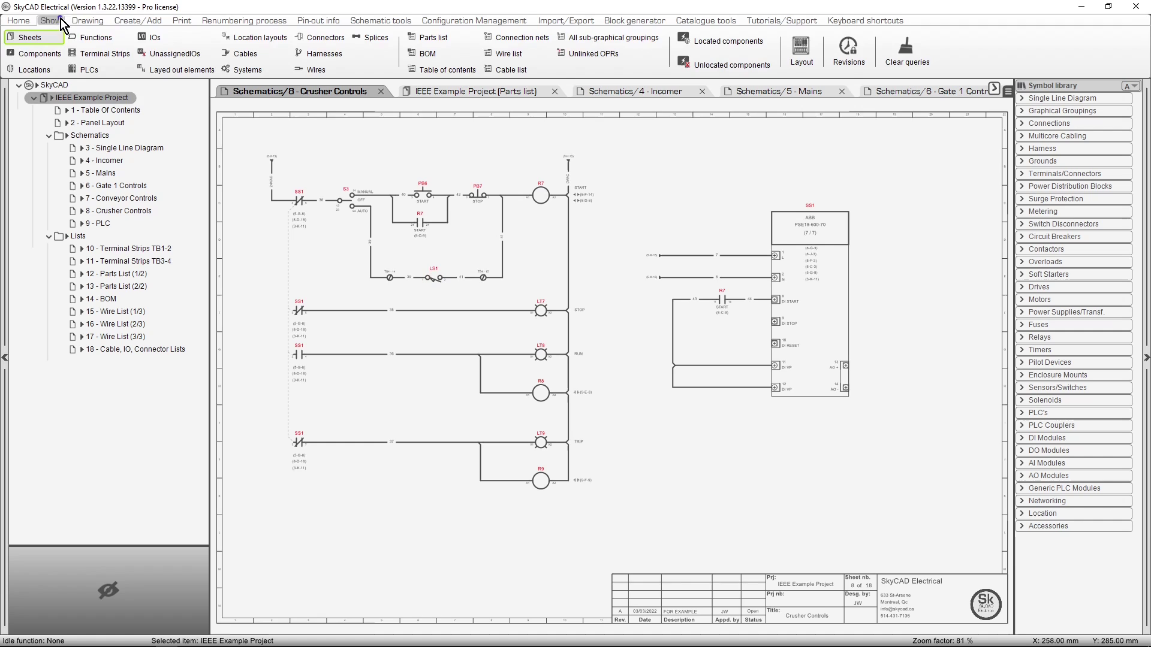
click(706, 71)
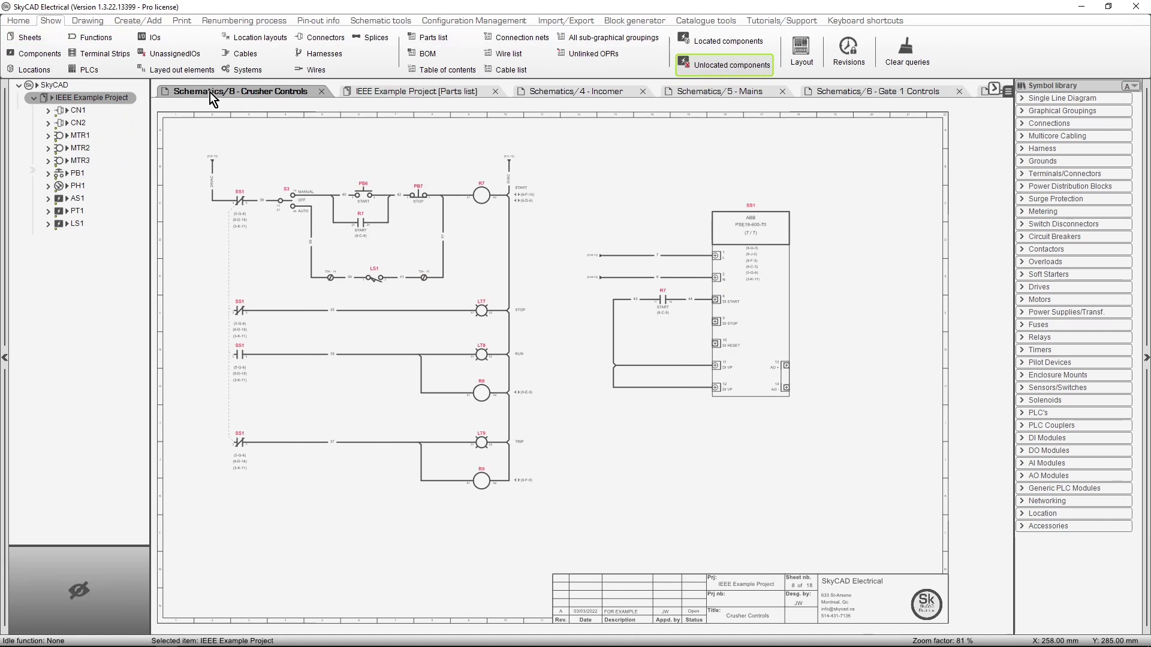
click(87, 212)
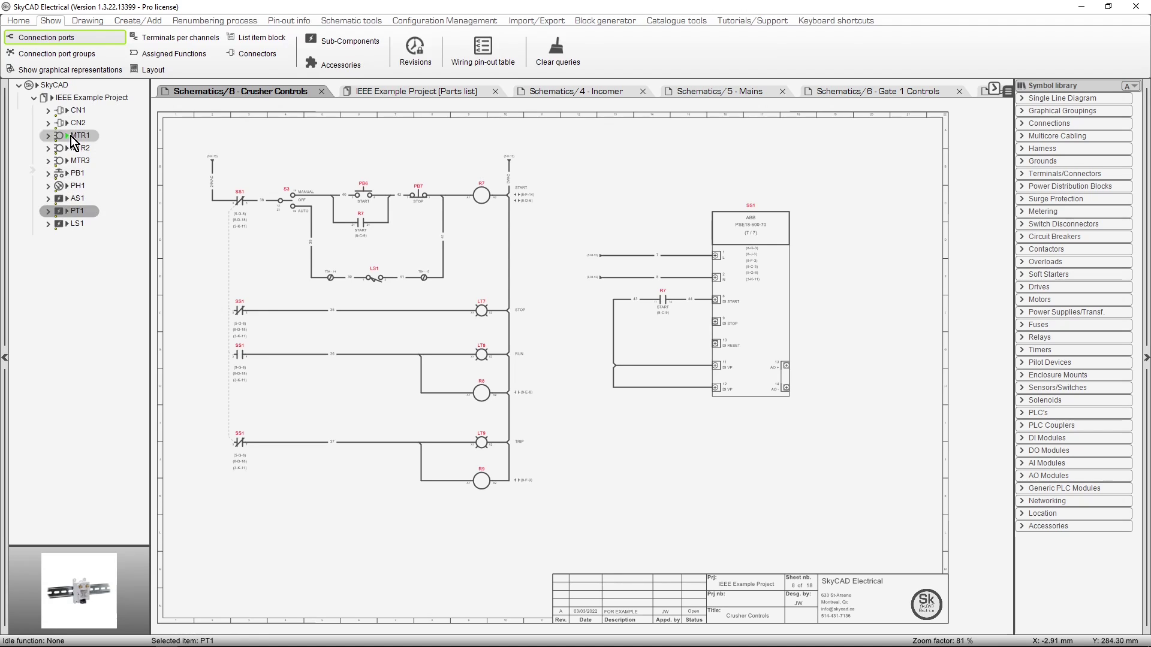
Navigate to PT1 on the Conveyor Controls sheet, then to push button PB1
click(18, 21)
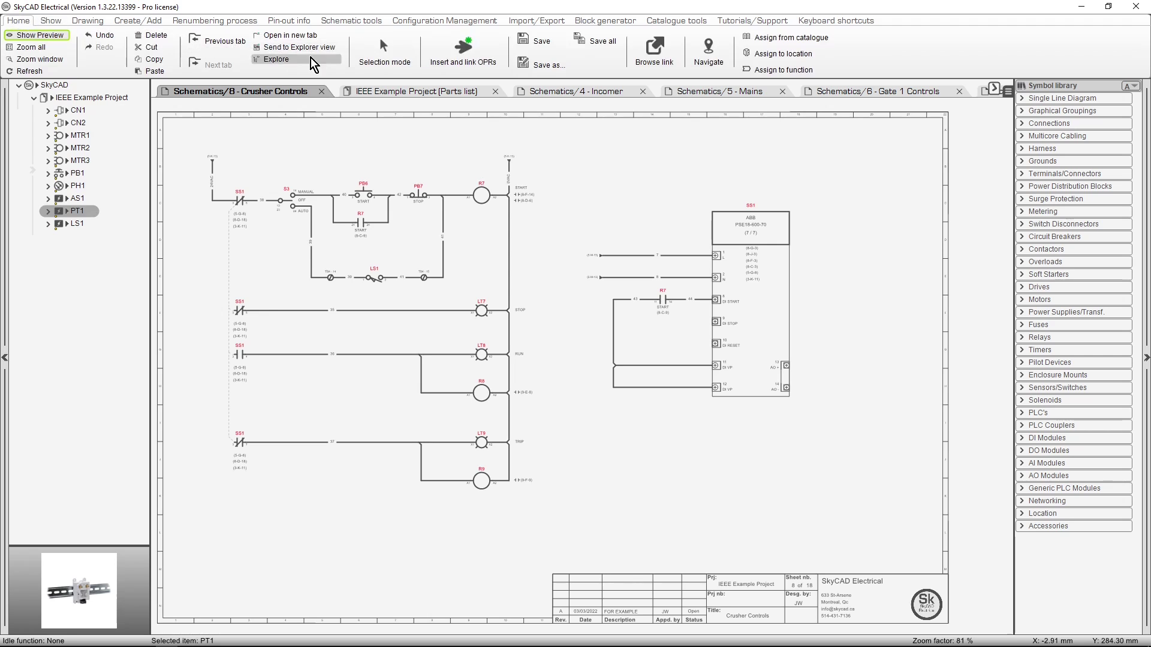
click(695, 67)
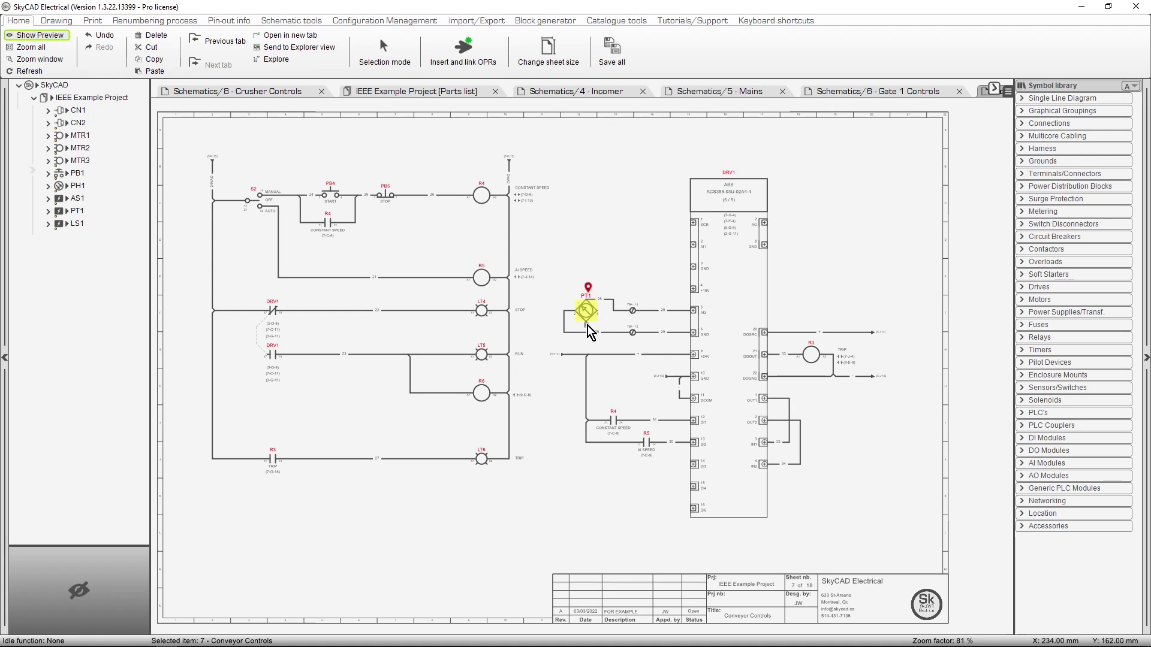
click(77, 174)
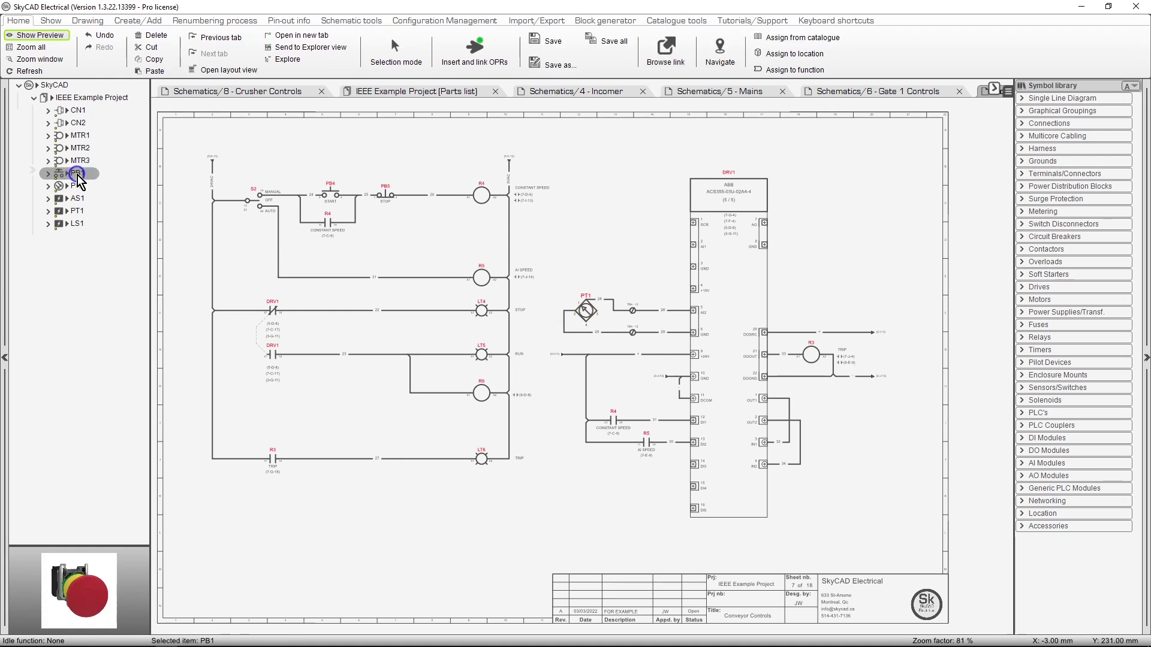
click(727, 66)
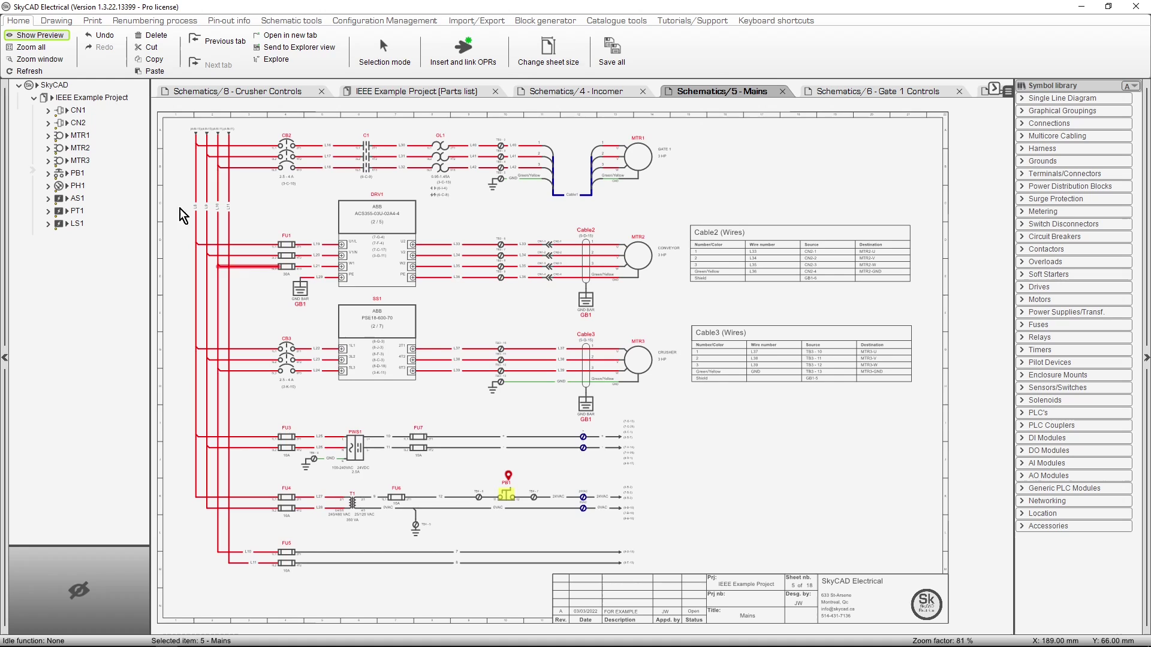
Highlight motors MTR1, MTR2 and MTR3 on the Mains schematic from the tree and drawing
click(80, 137)
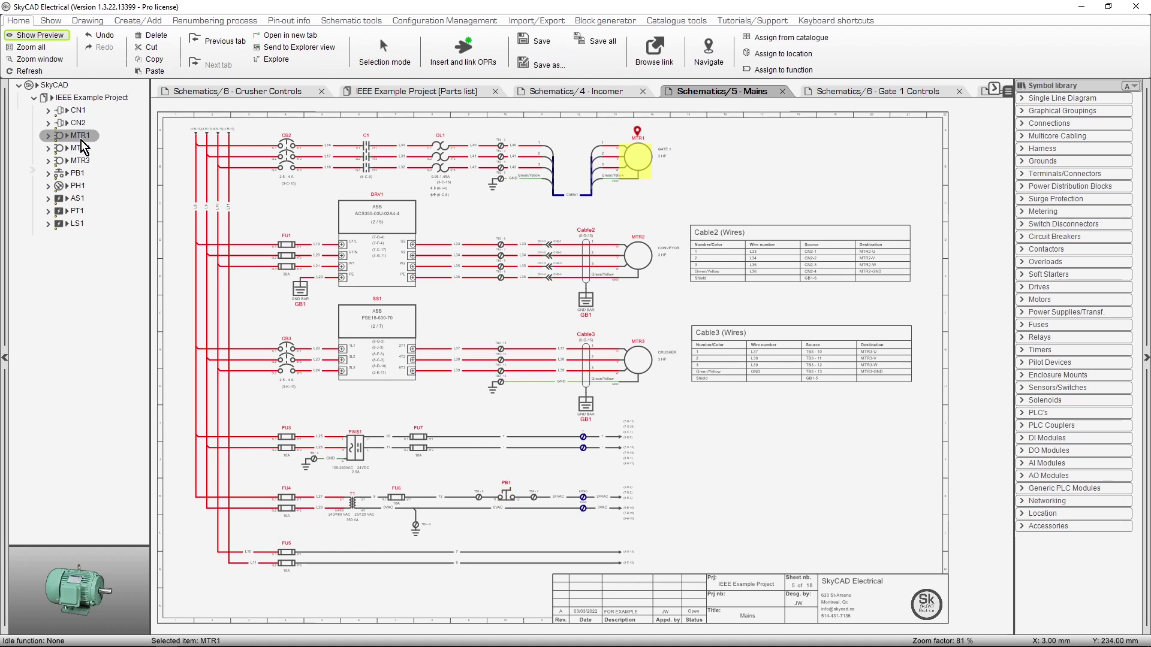
click(82, 148)
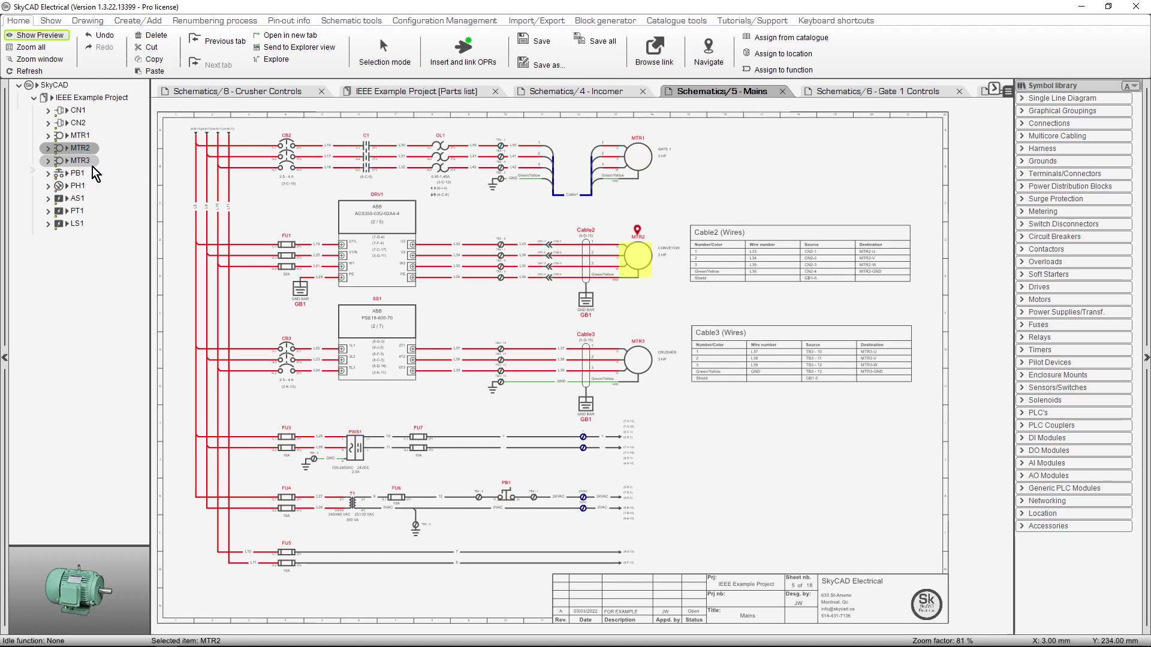
click(84, 160)
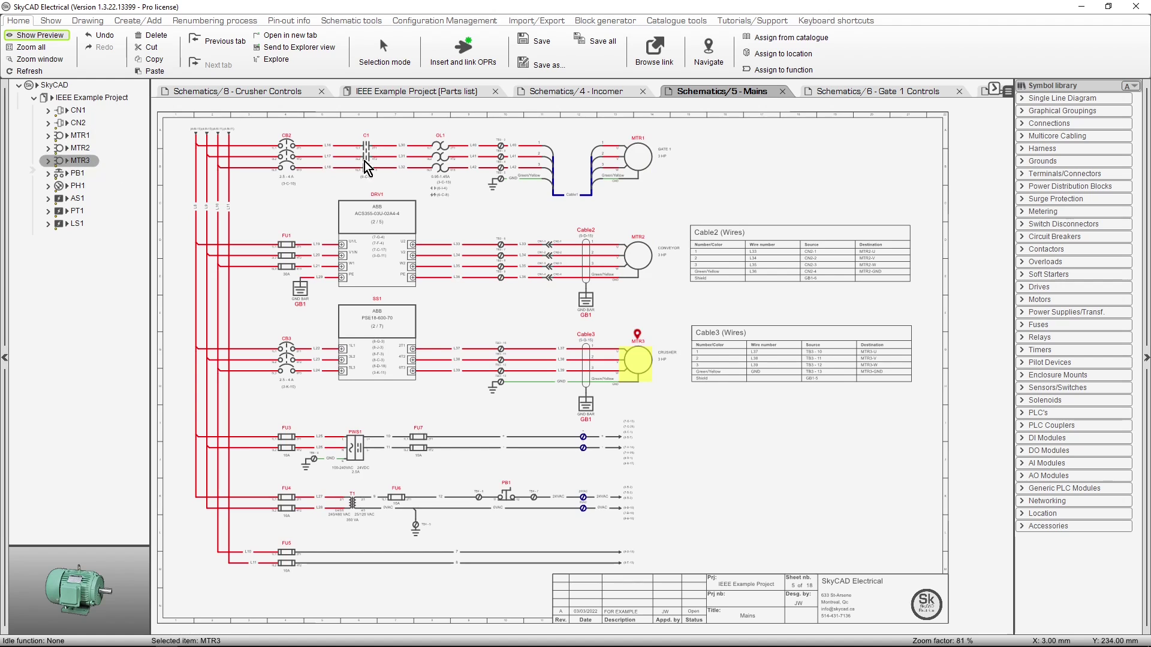
click(641, 160)
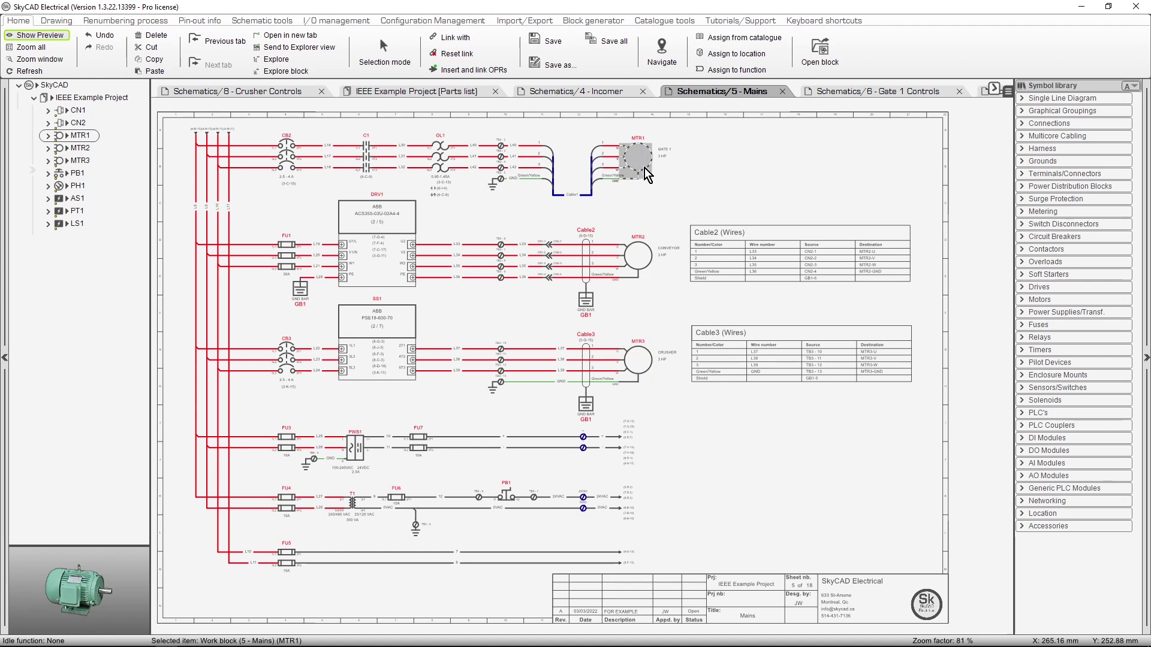
click(640, 368)
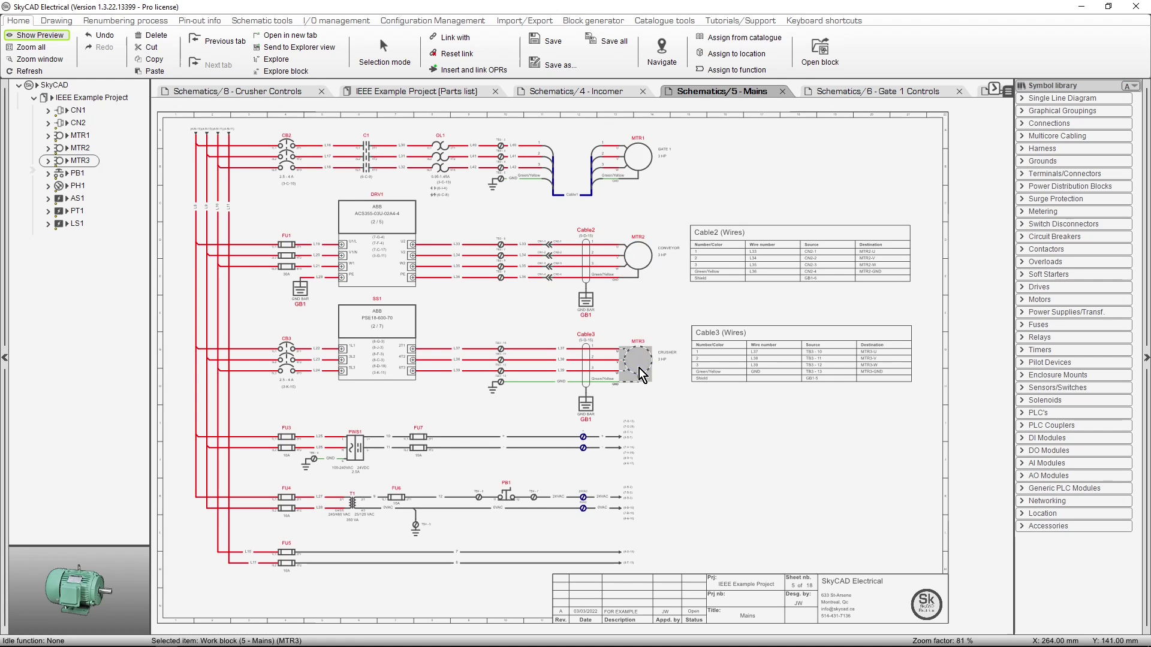
Zoom into the Mains sheet, select contactor C1 and open its (6-C-9) cross-reference list
scroll(333, 131, up, 5)
scroll(334, 131, up, 1)
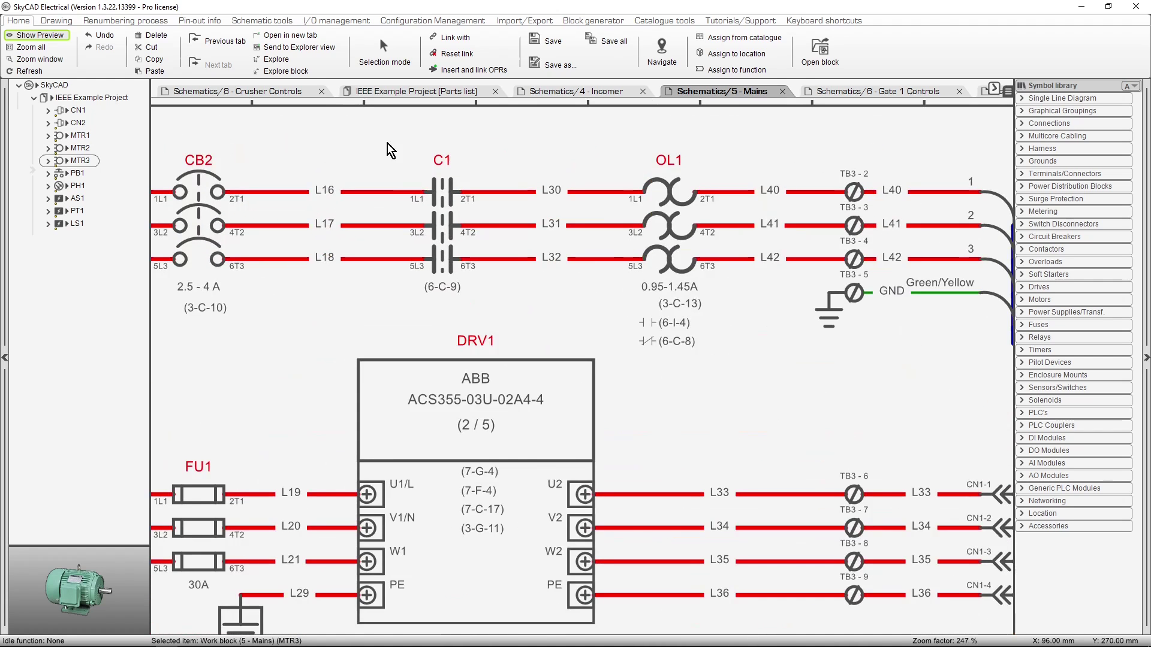
click(448, 234)
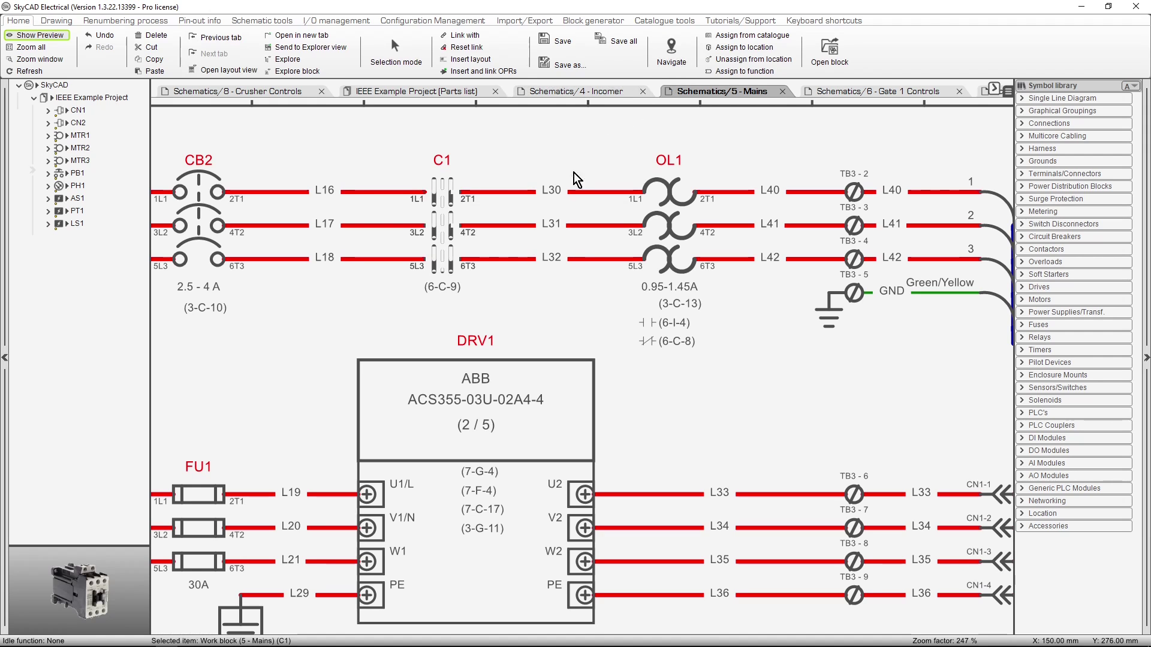
double_click(453, 288)
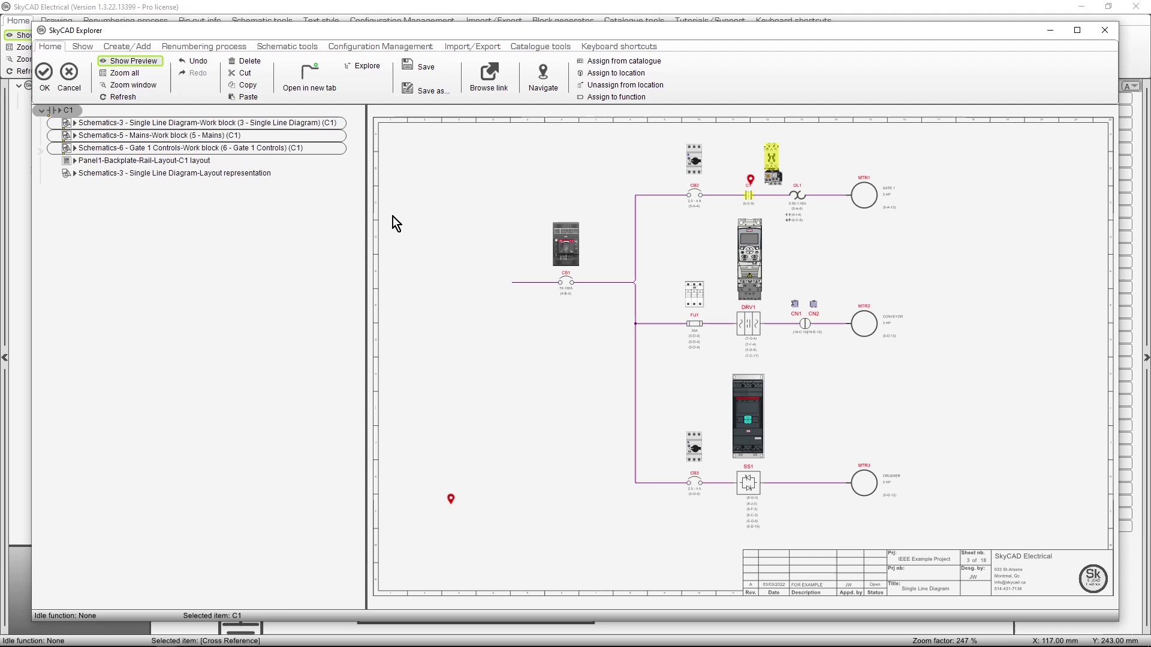
Preview C1 on Mains, Gate 1 Controls, the backplate layout, Single Line Diagram, then Gate 1 Controls
click(327, 124)
click(325, 136)
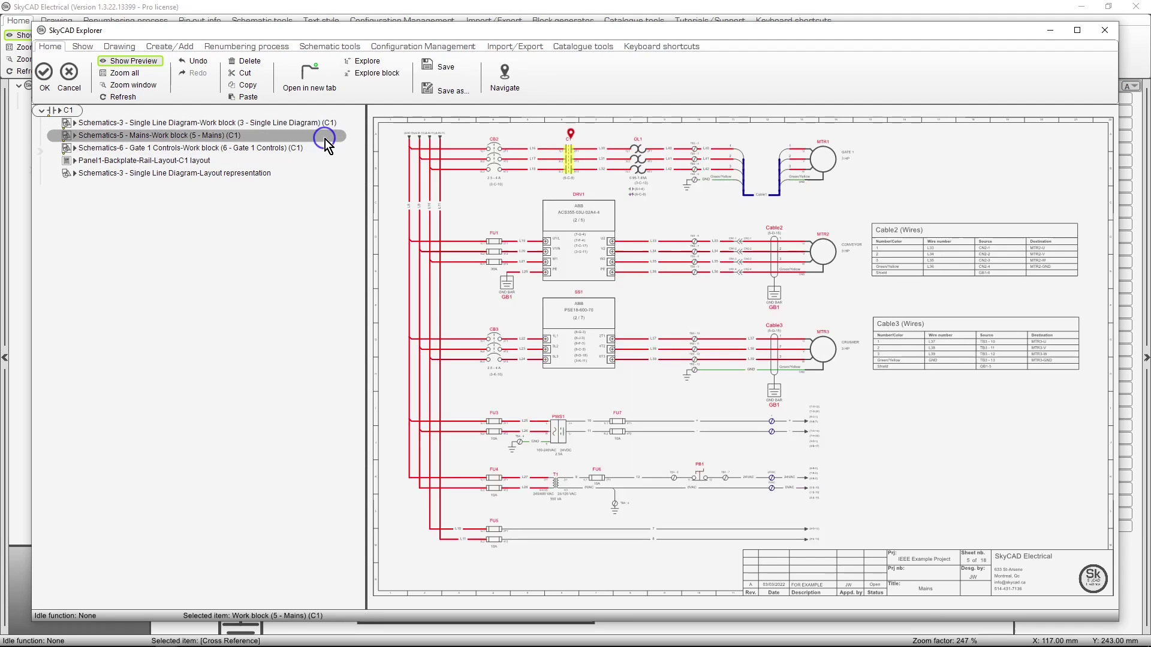
click(325, 149)
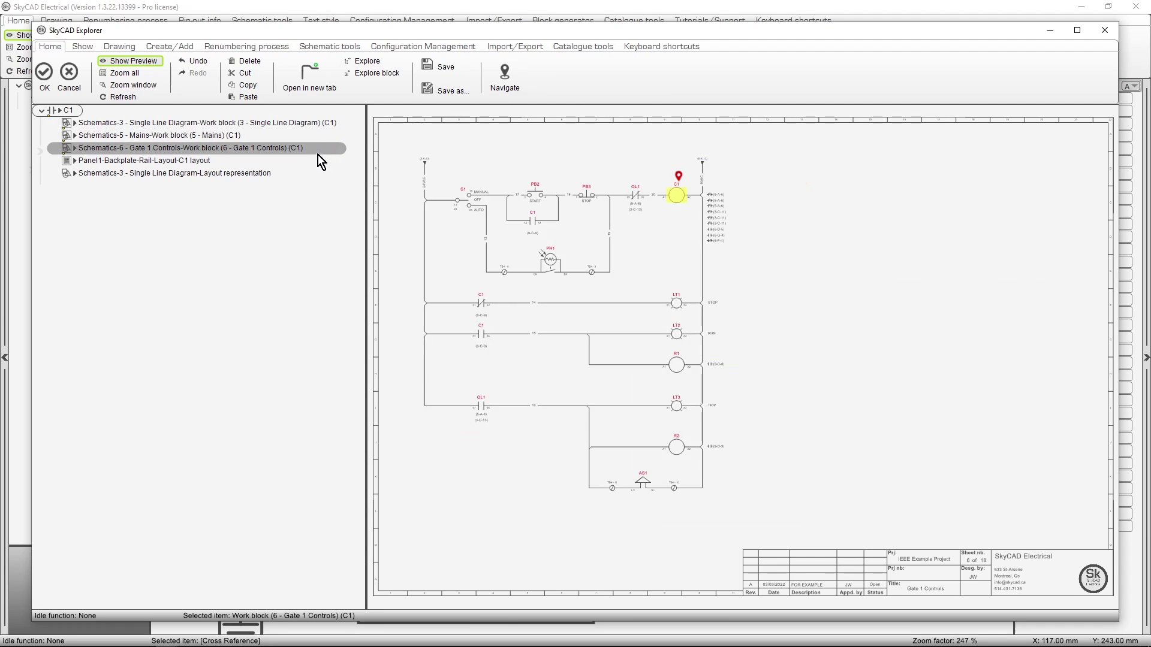
click(313, 160)
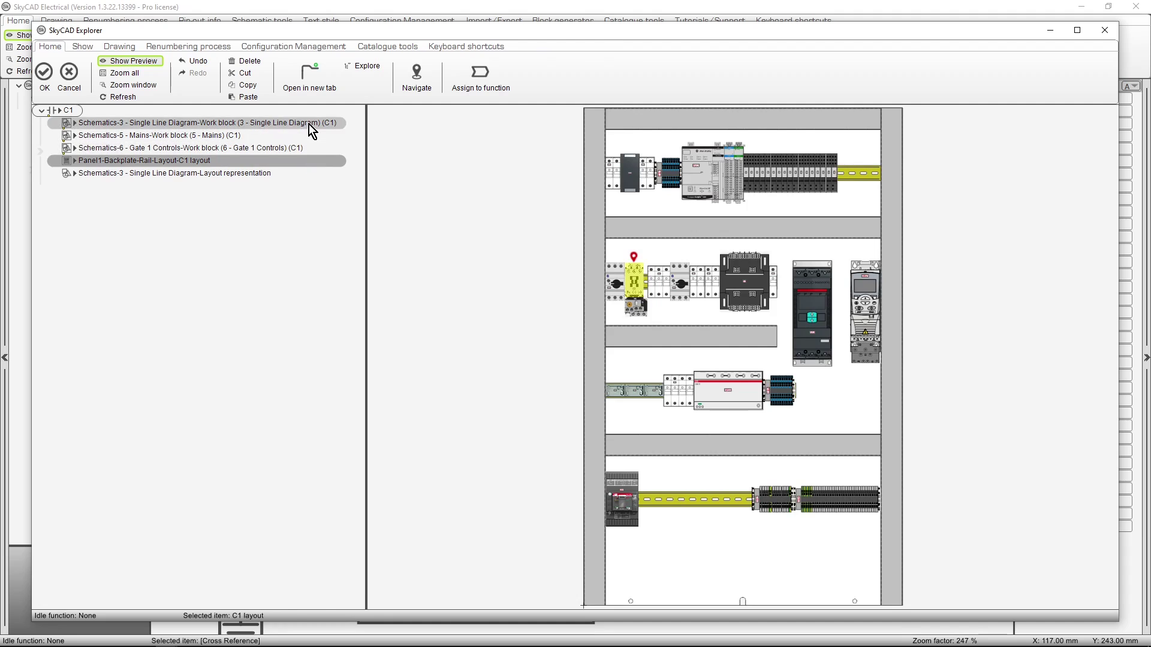
click(309, 124)
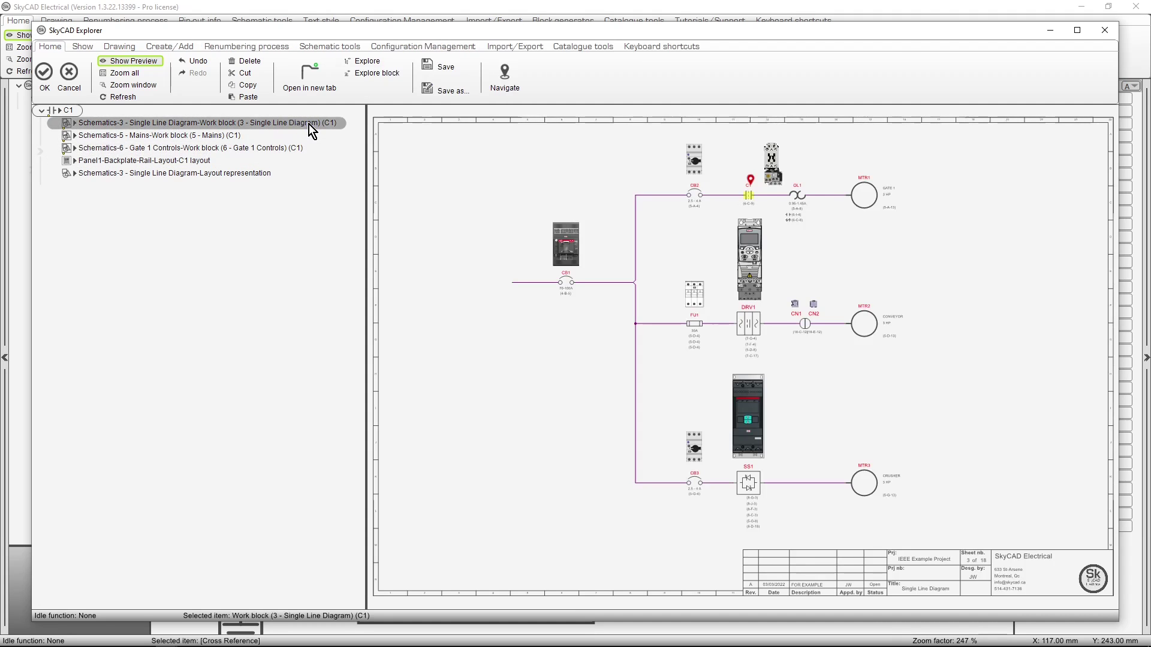
click(284, 147)
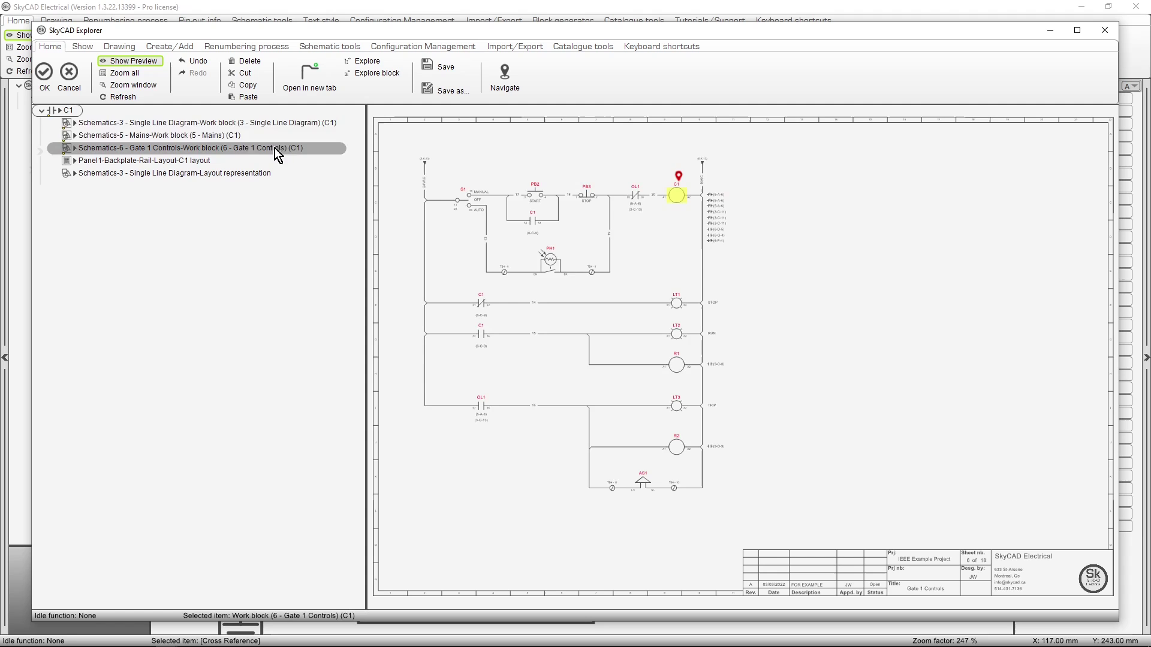
Confirm the explorer to open the 6 - Gate 1 Controls sheet with C1 highlighted
click(50, 79)
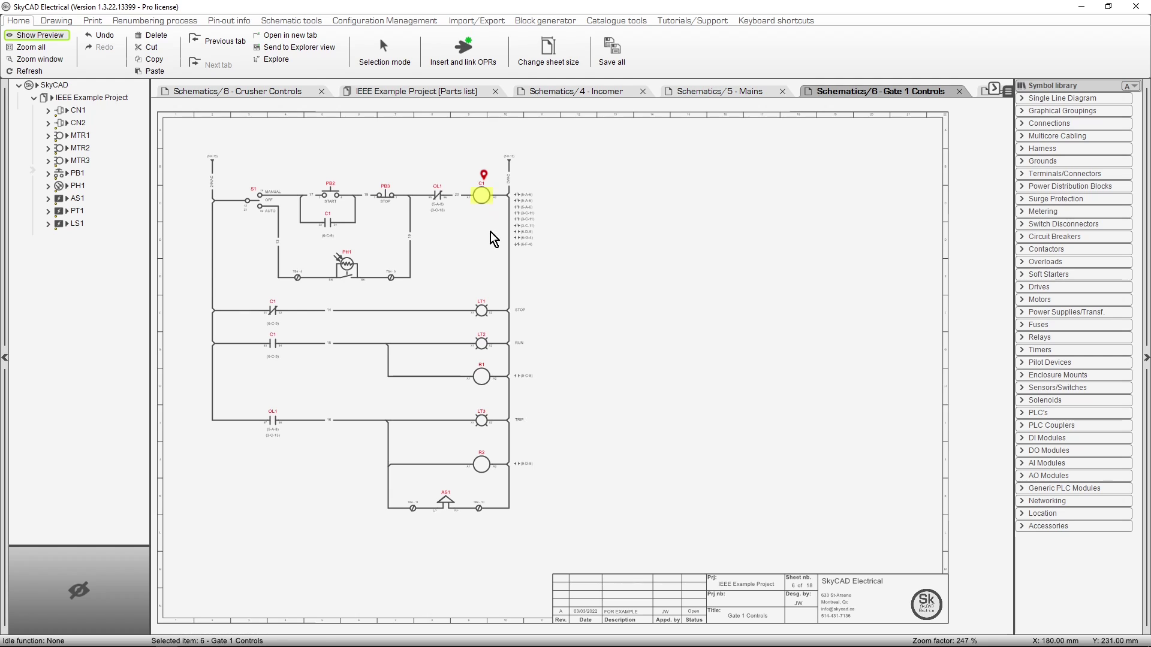
Jump from LT1 to the Panel1 door layout, then from the GATE 1 STOP lamp back to its schematic
click(481, 313)
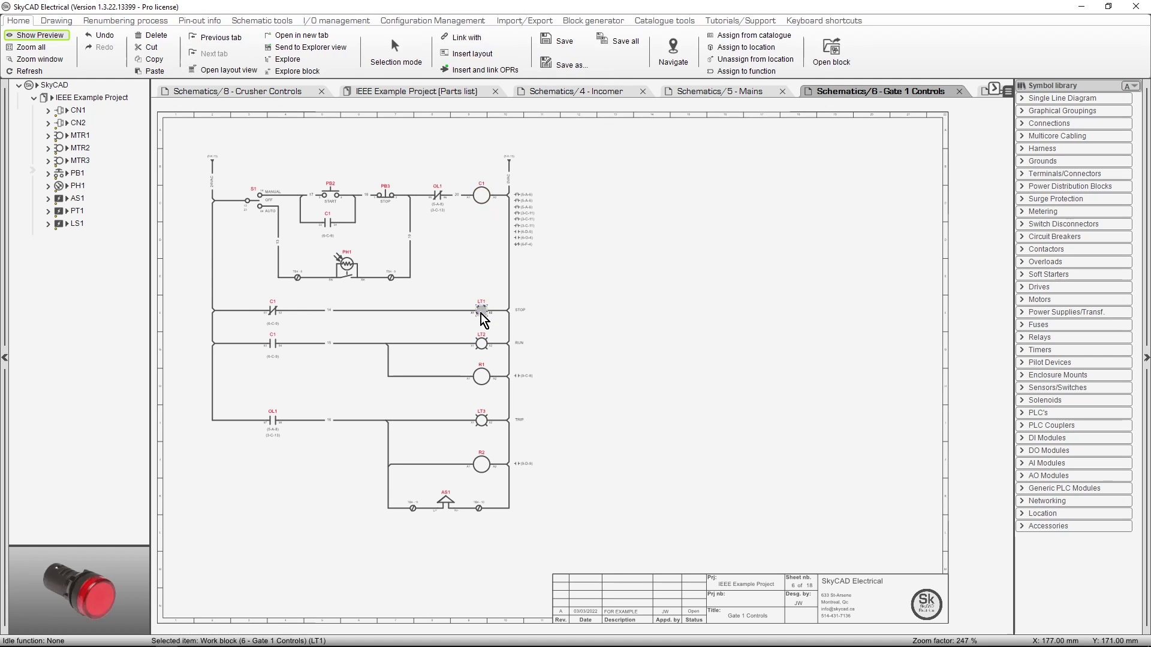
click(687, 61)
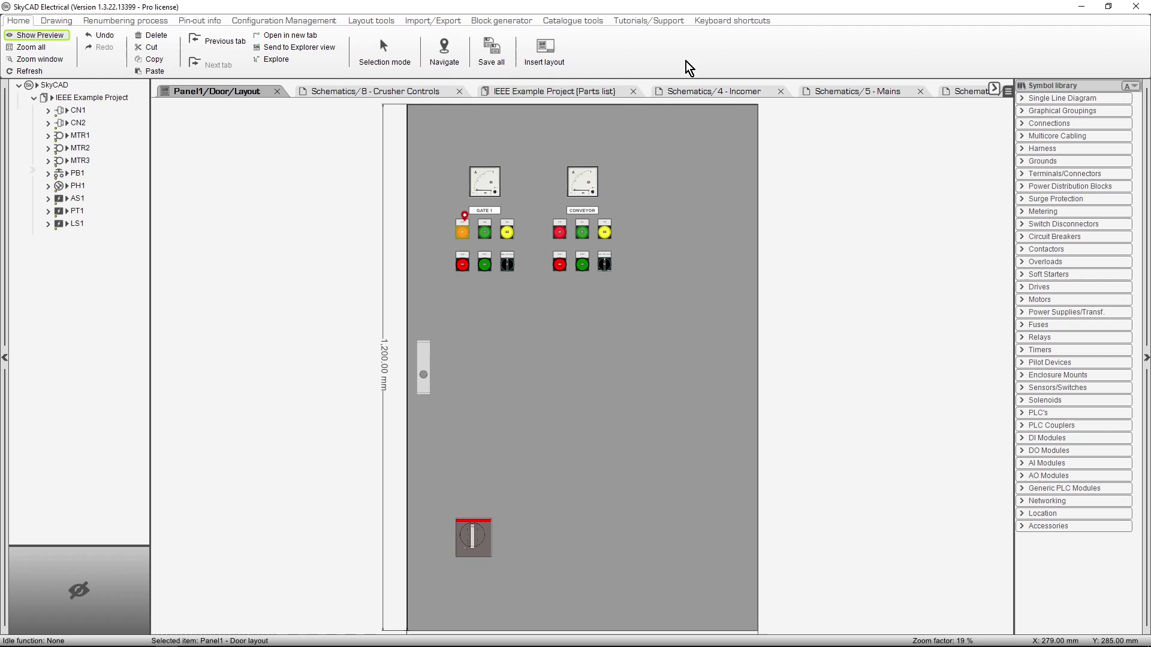
scroll(437, 237, up, 5)
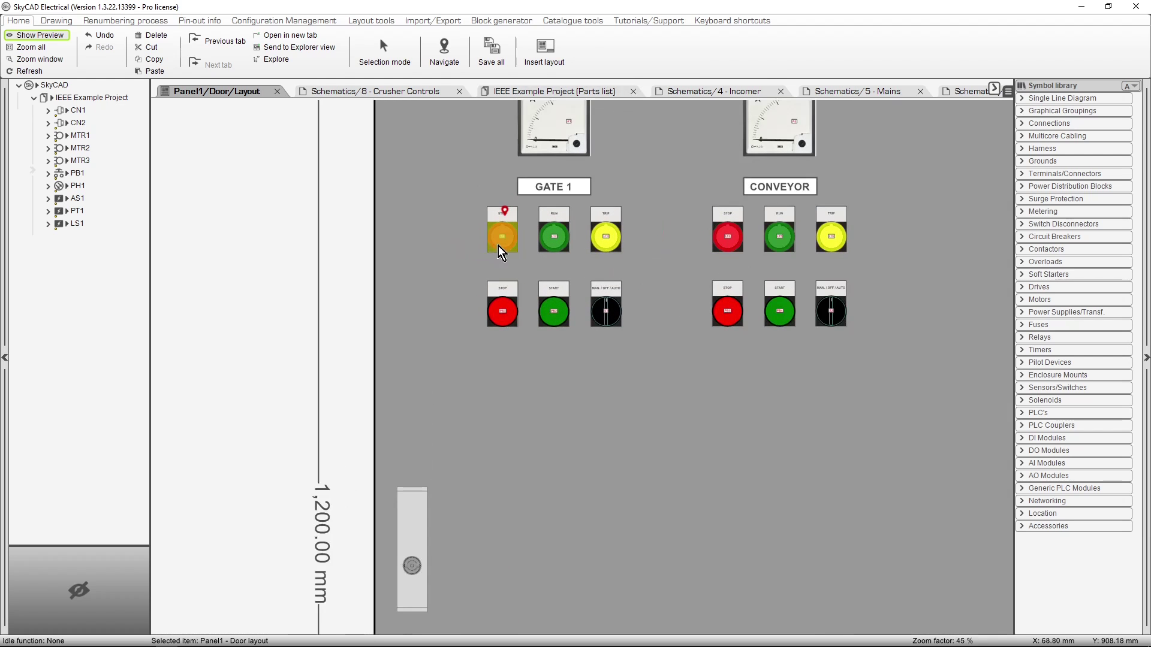
click(510, 247)
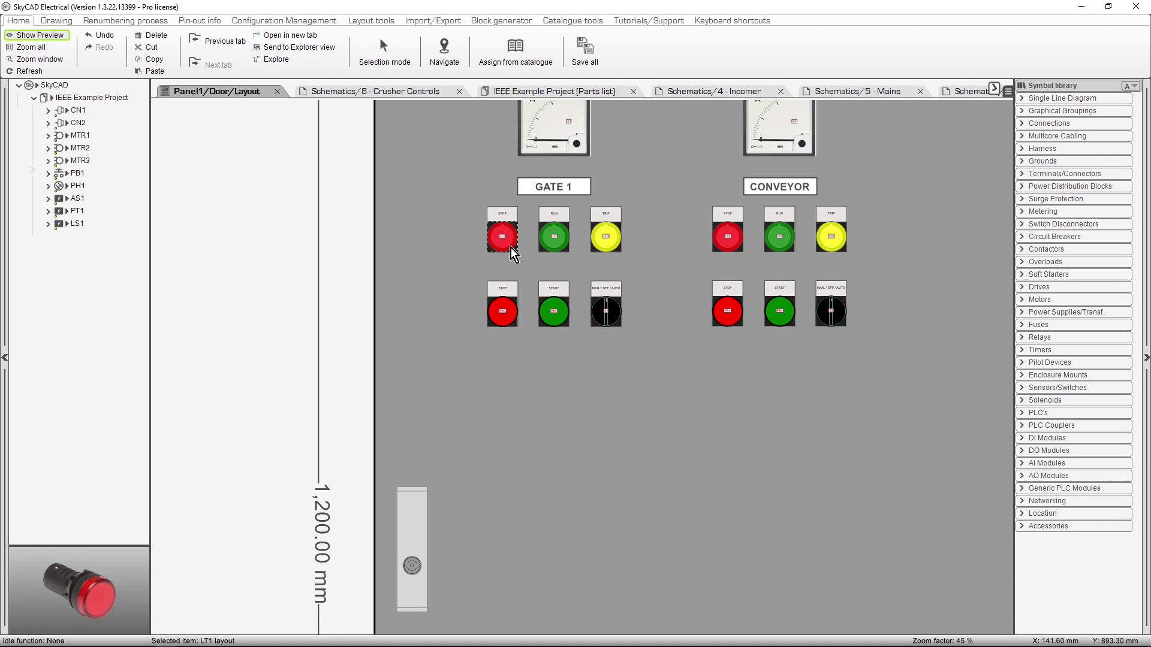
key(F2)
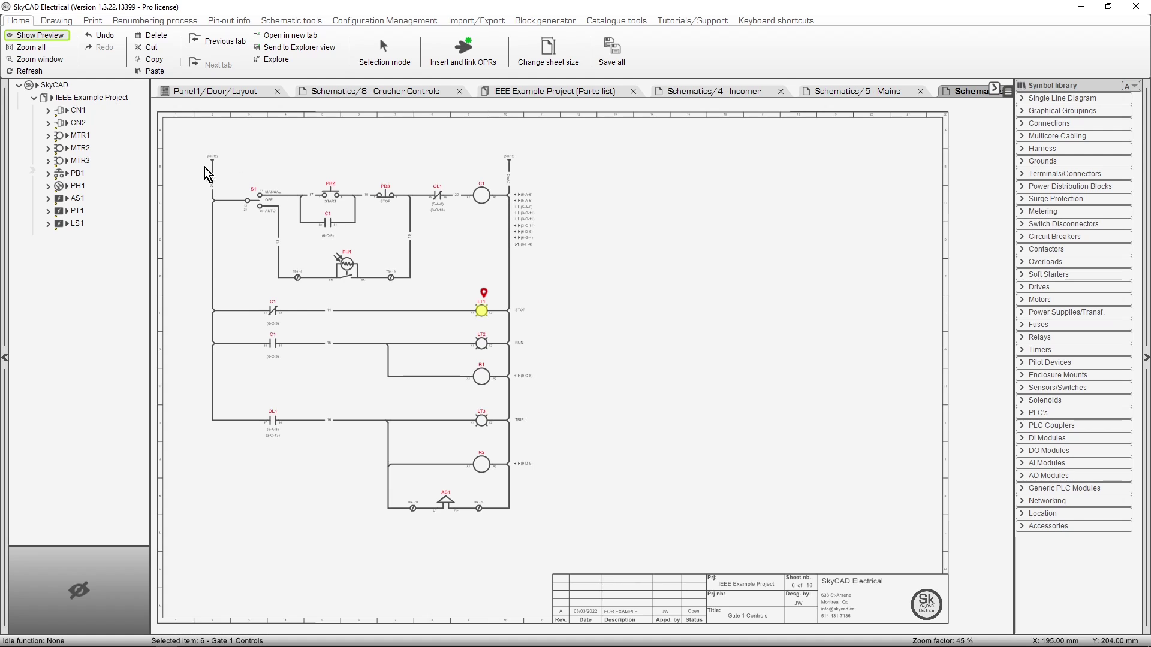
Follow the (5-K-13) cross-reference to the 24VAC off-page source on the Mains sheet
scroll(192, 170, up, 10)
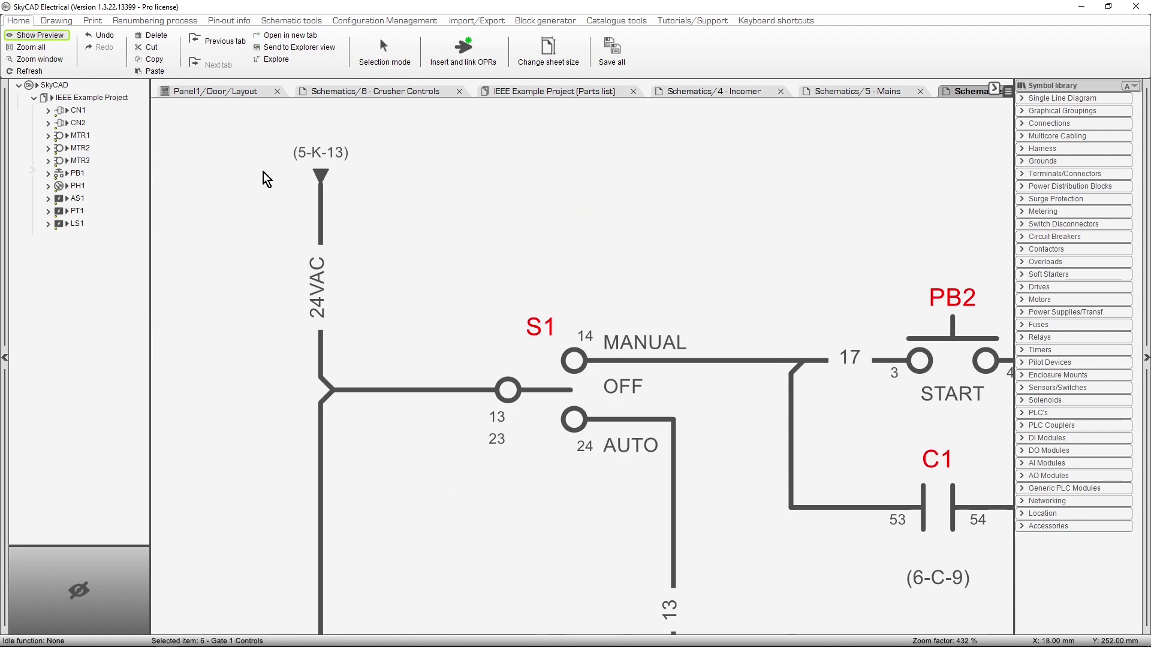
click(308, 159)
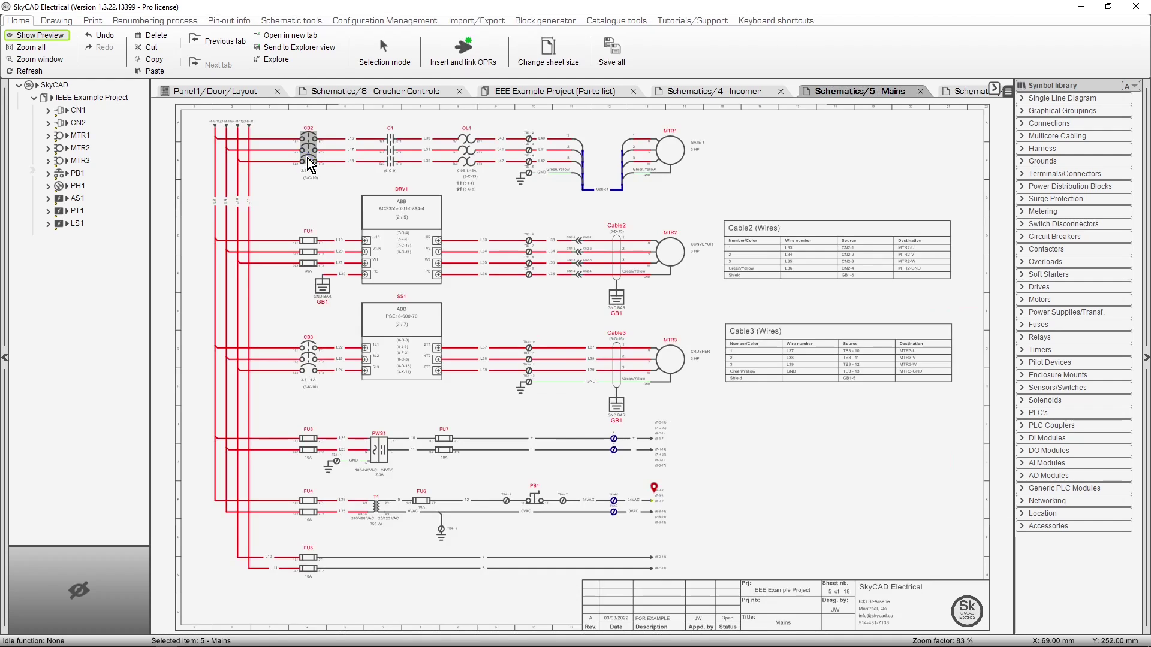
scroll(690, 534, up, 5)
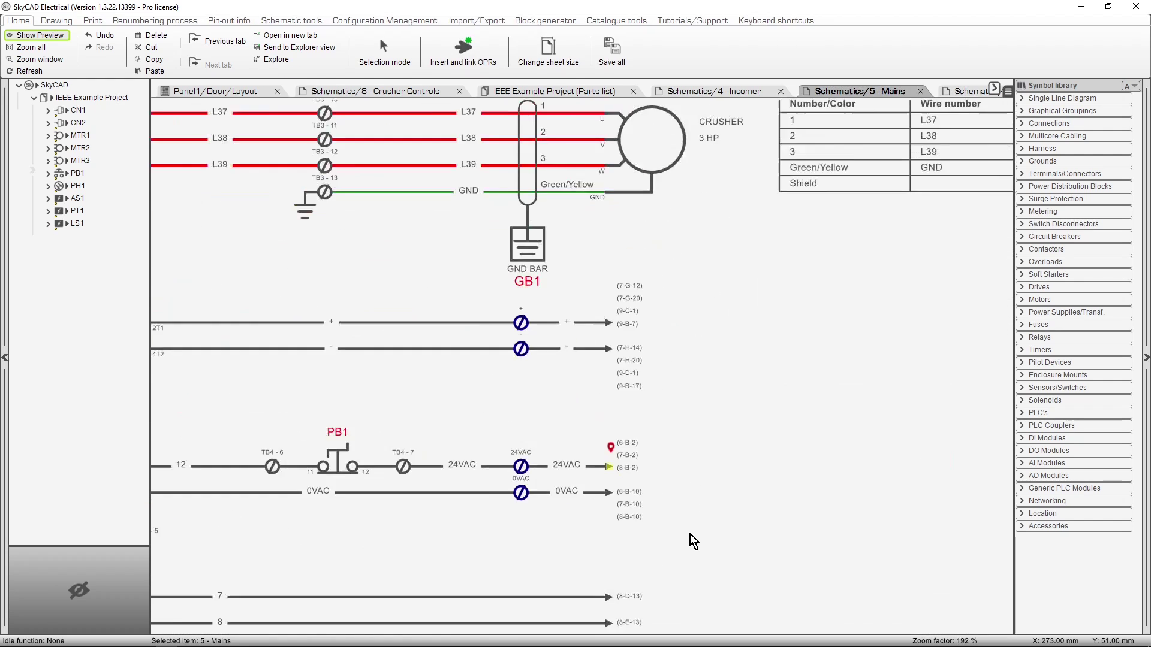
scroll(690, 534, up, 2)
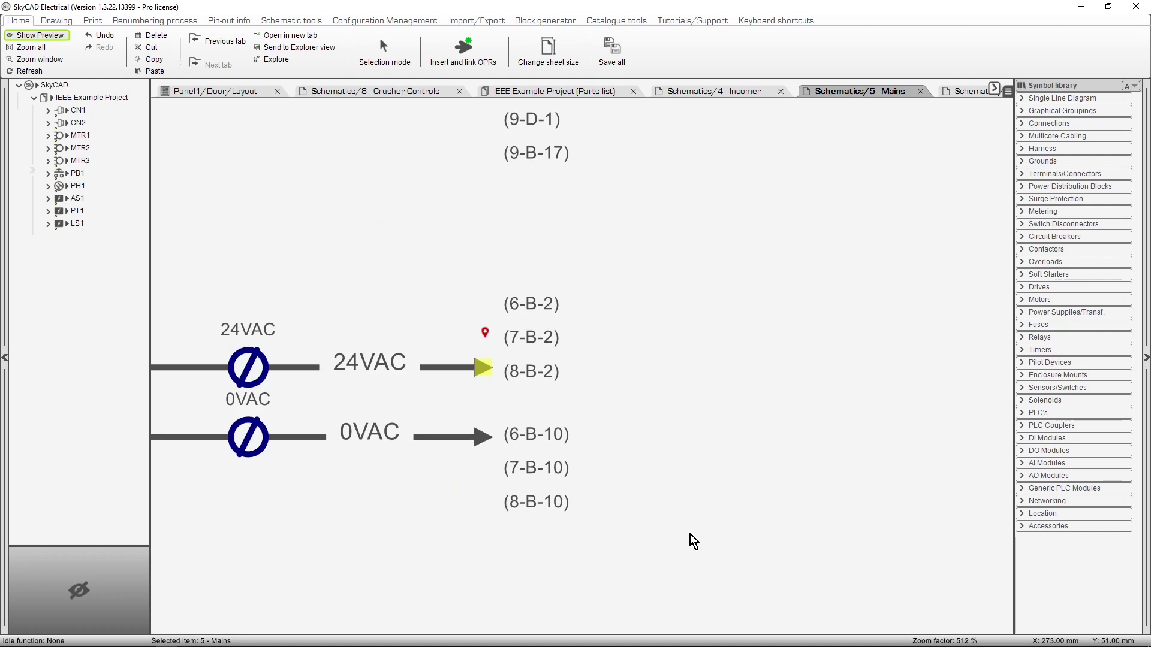
Preview the 24VAC reference's linked Gate 1, Conveyor and Crusher sheets, then open 7 - Conveyor Controls
double_click(549, 379)
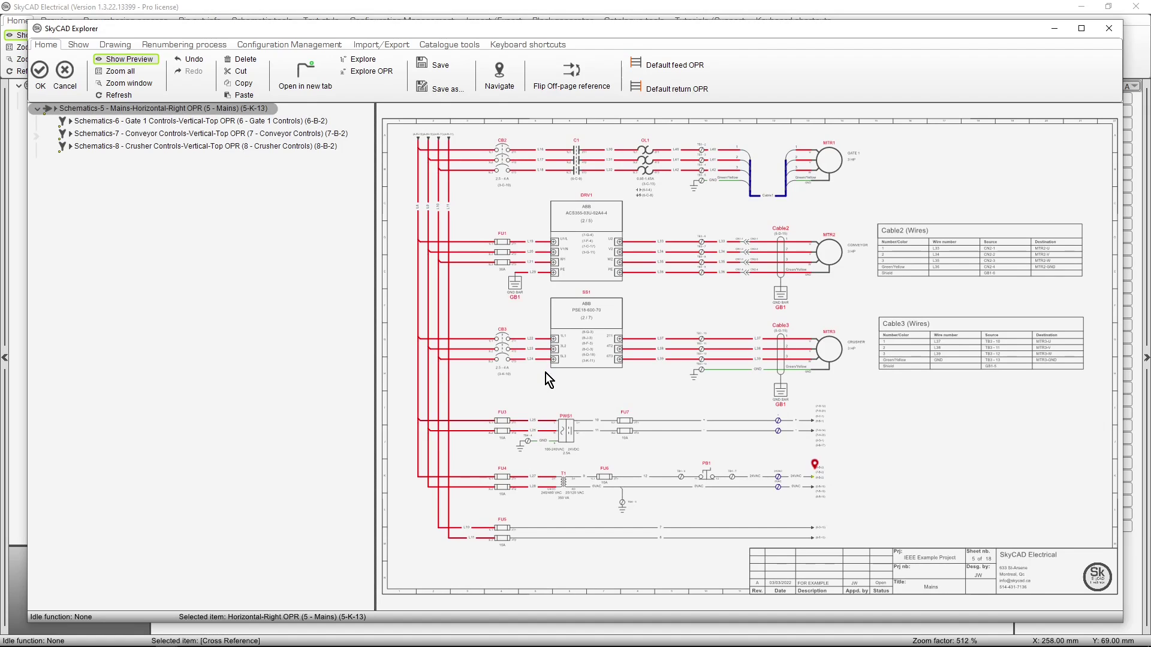
click(316, 121)
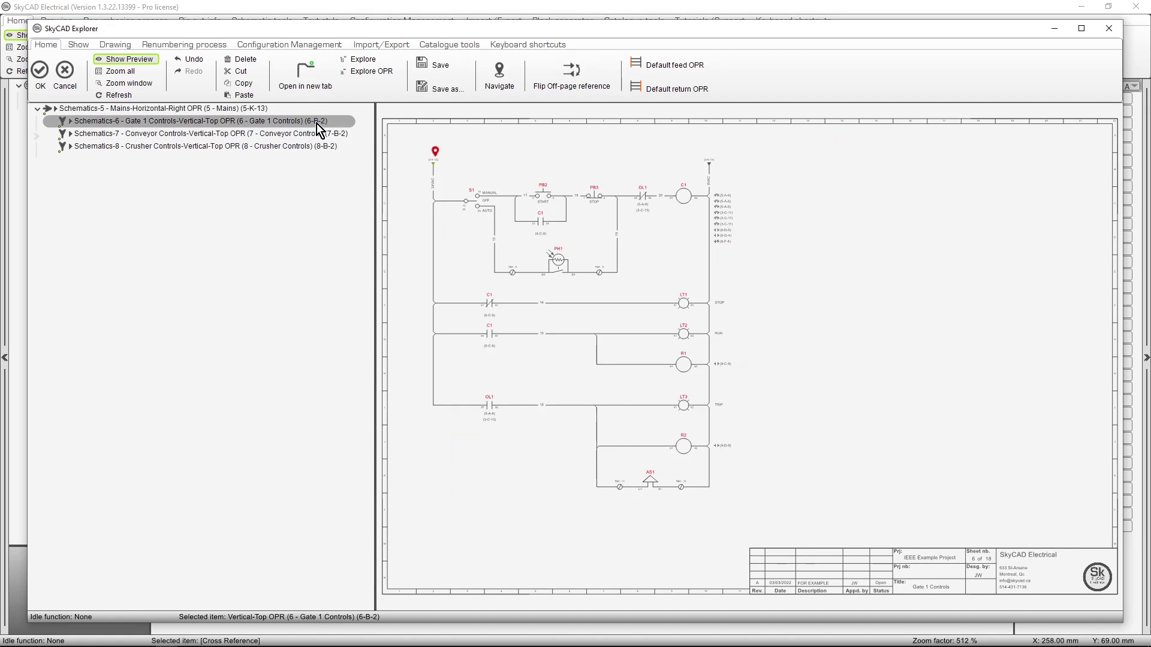
click(317, 132)
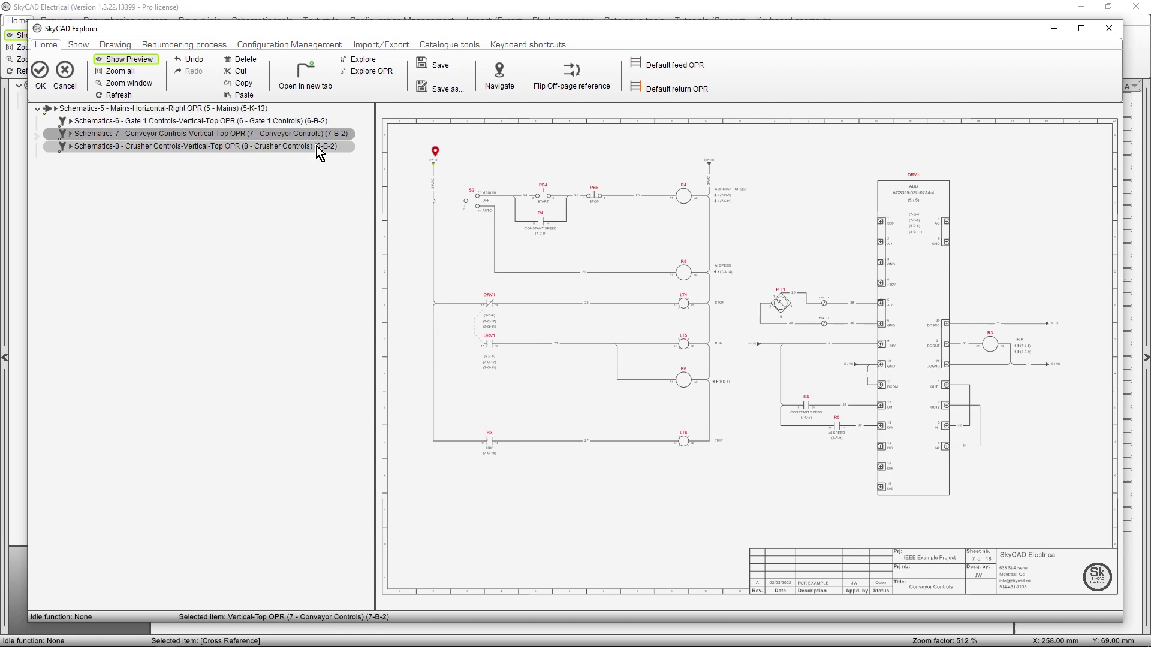
click(316, 147)
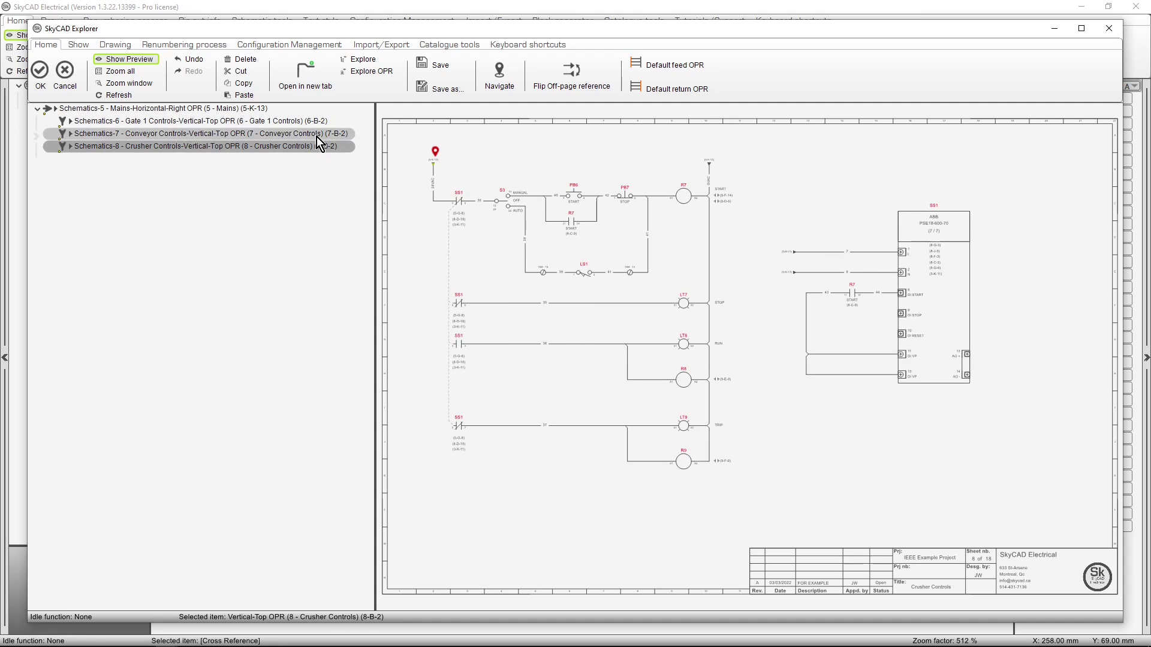
double_click(316, 137)
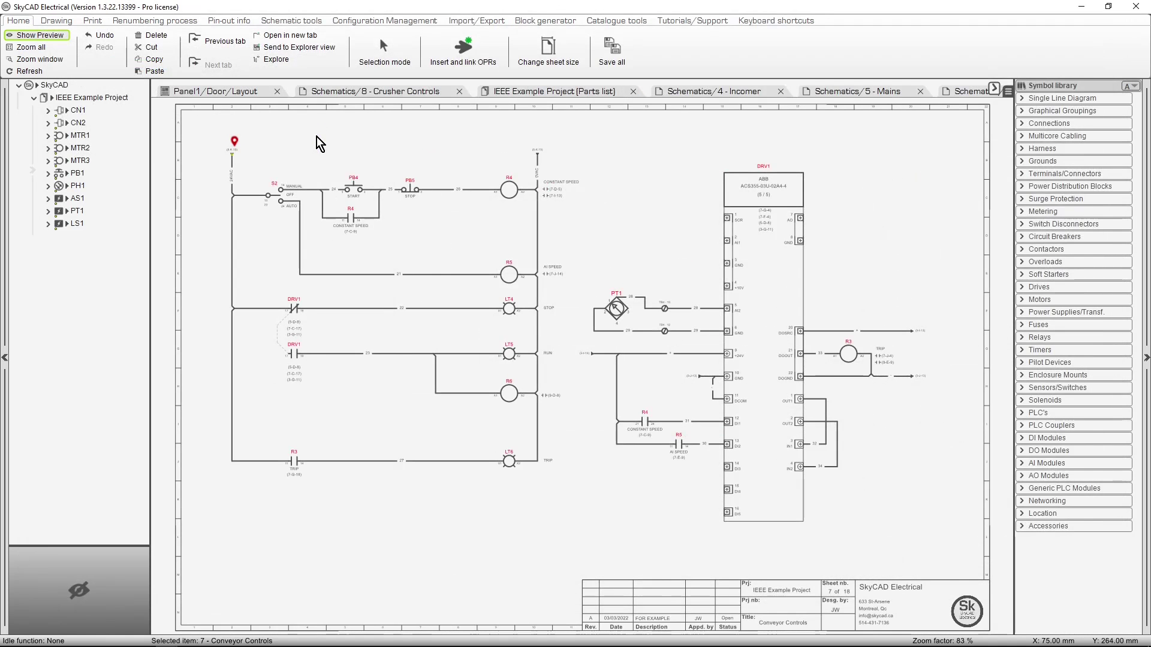
Locate alarm AS1 on its schematic from the parts list
click(588, 94)
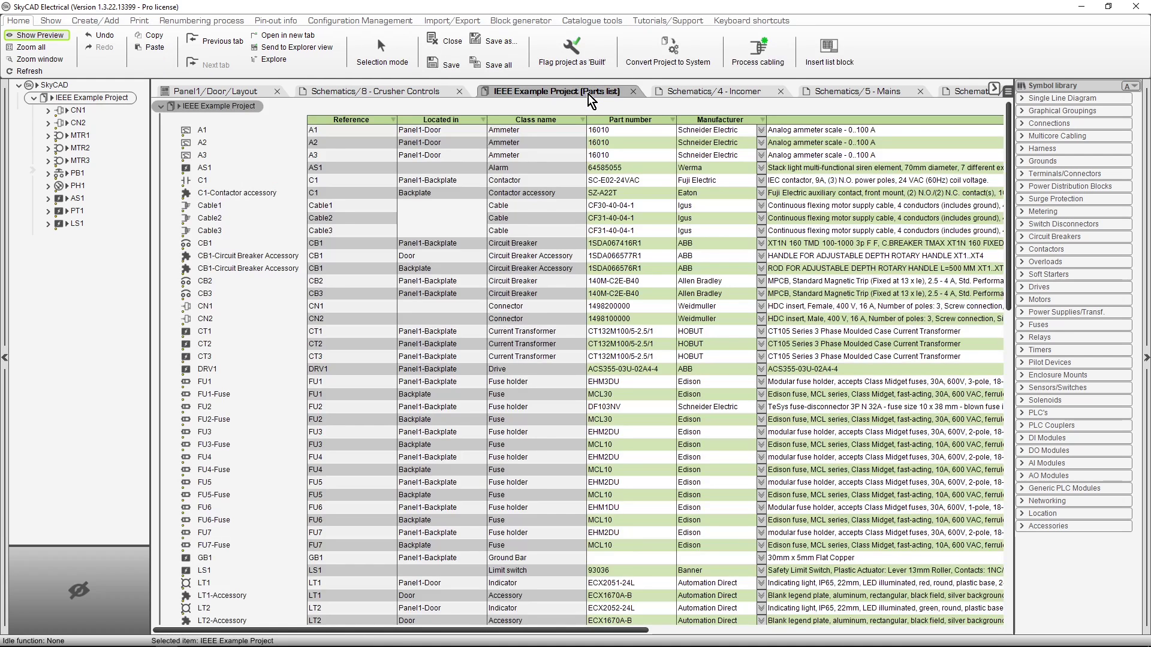
click(242, 168)
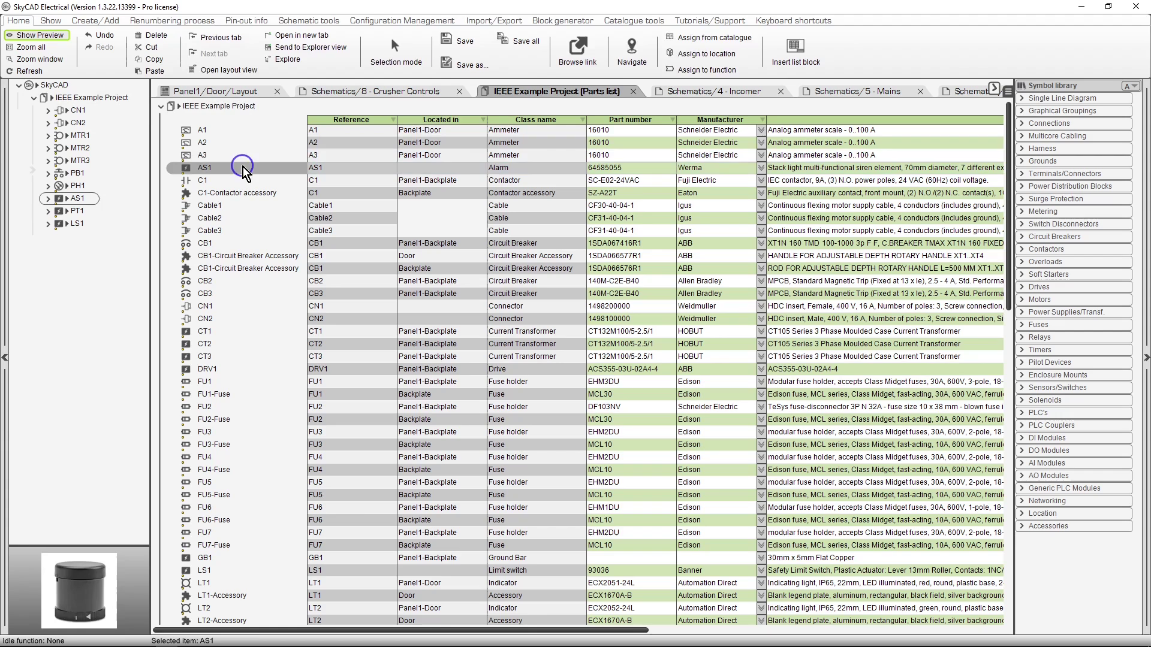
click(623, 66)
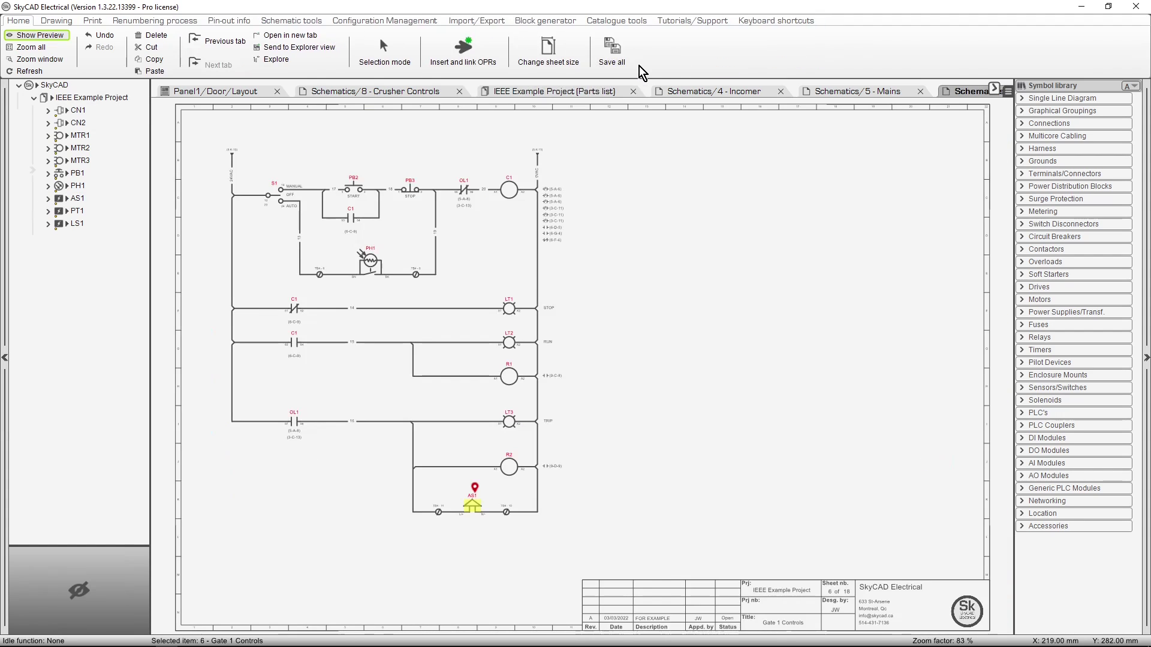
Jump from the CRUSHER TRIP input PLC1-DI1-IN 5 in the IO list to the 9 - PLC sheet
click(995, 89)
click(996, 90)
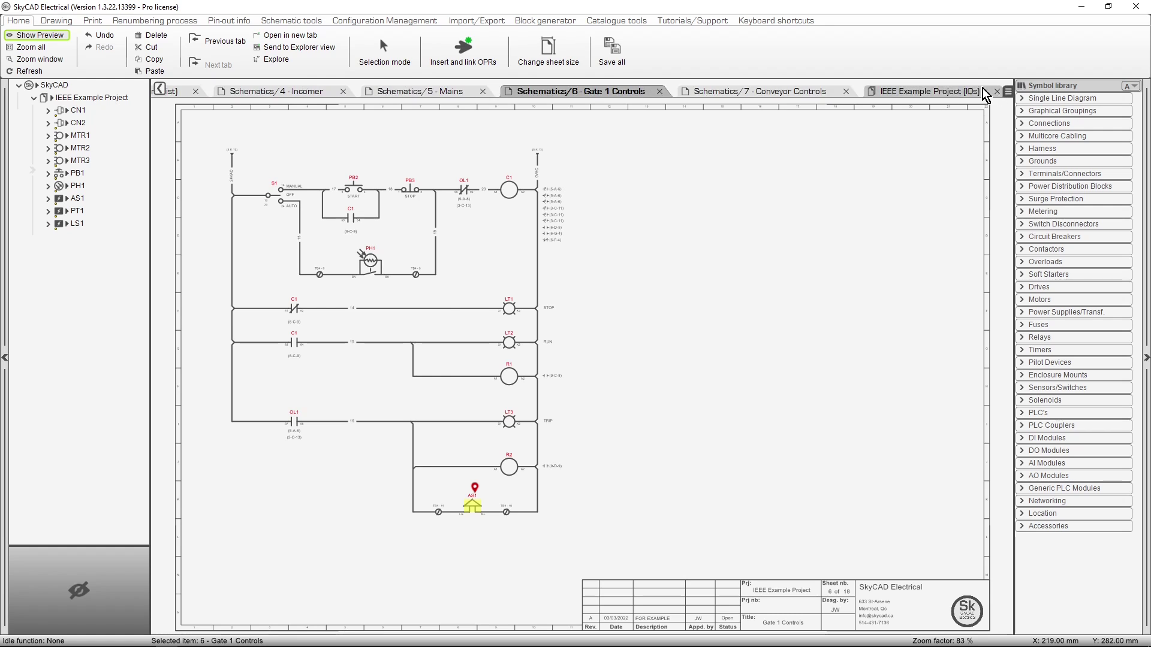
click(972, 91)
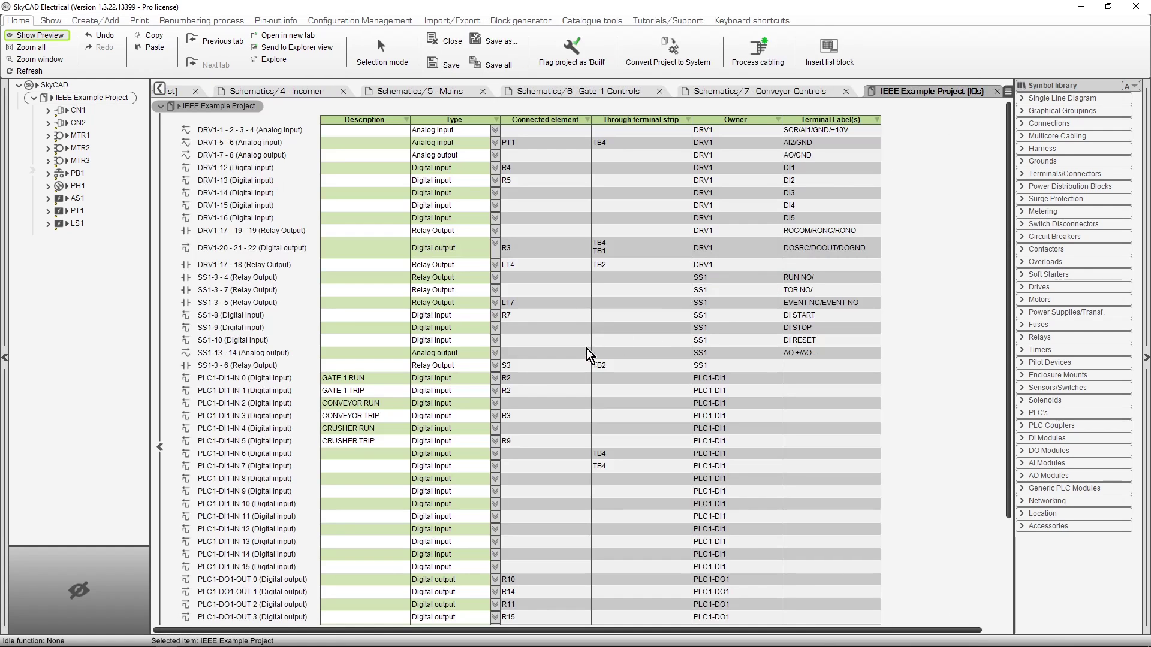
click(312, 441)
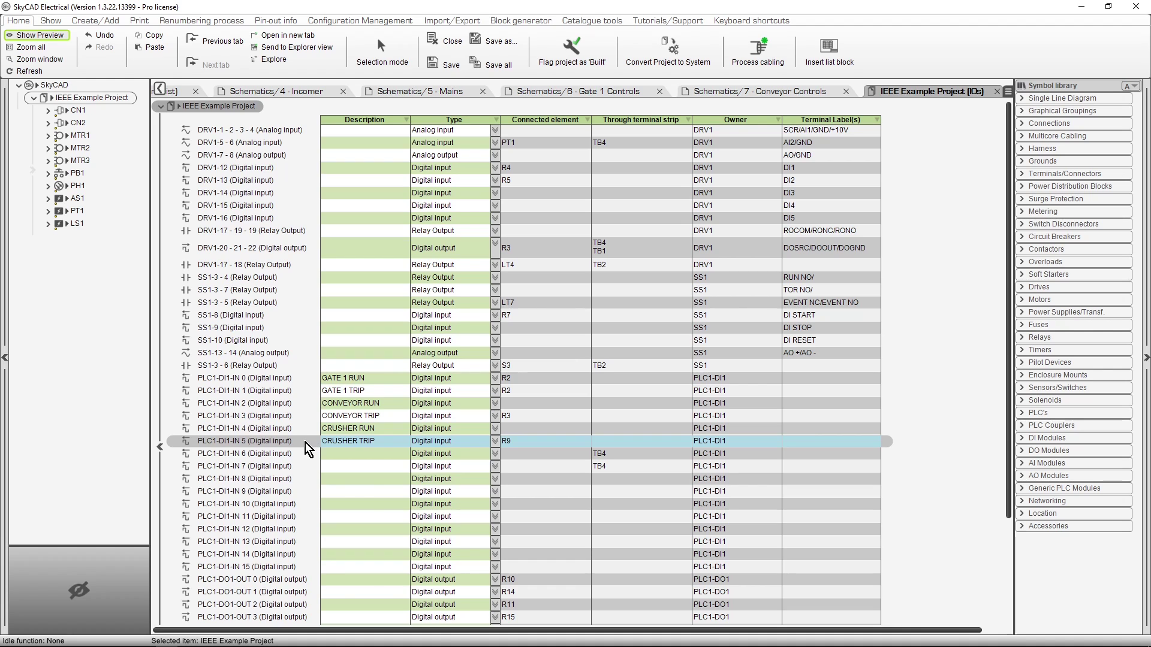
right_click(305, 442)
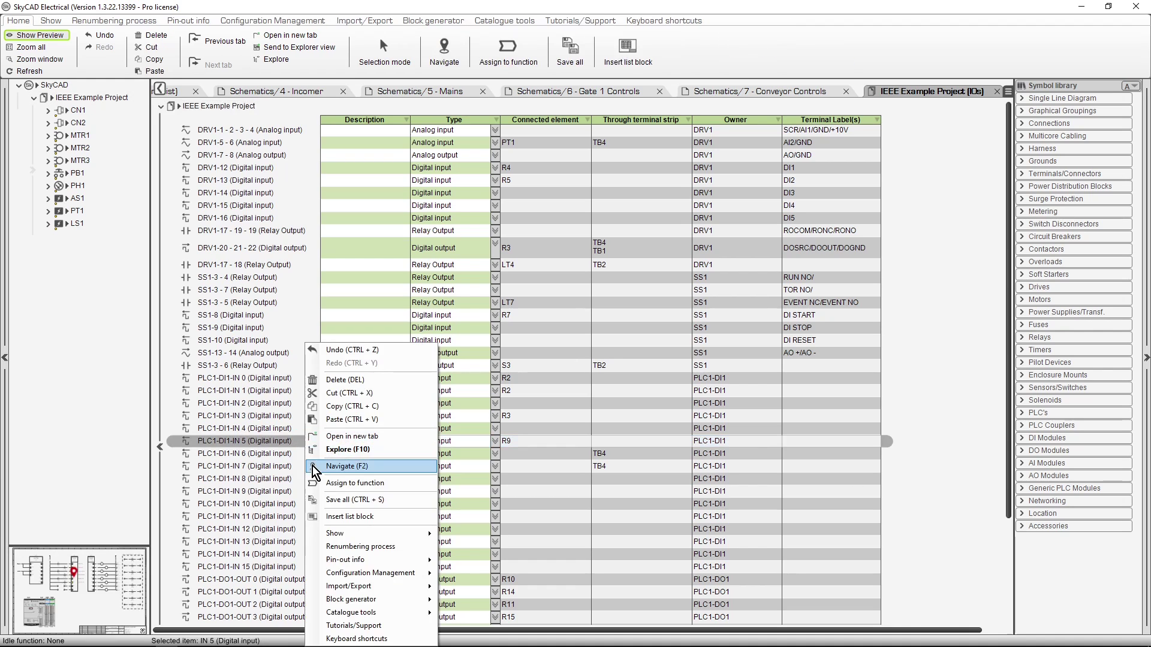
click(360, 468)
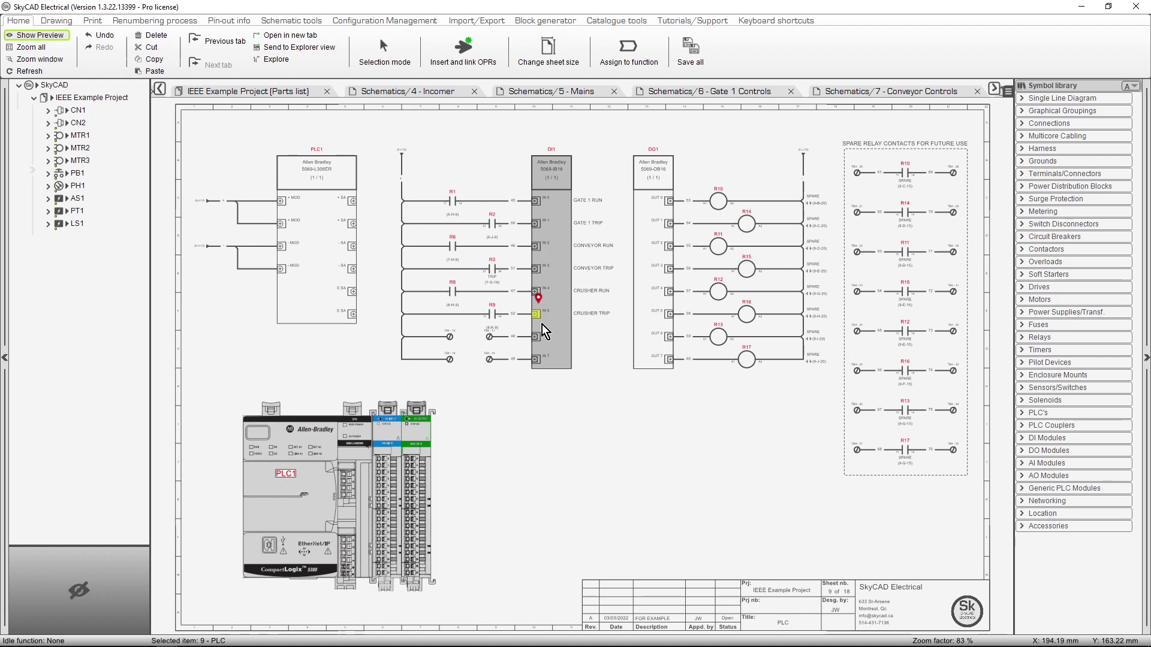
Open strip Panel1-Backplate-TB4 via terminal TB4-19, then navigate from terminal 13 to 7 - Conveyor Controls
scroll(460, 349, up, 5)
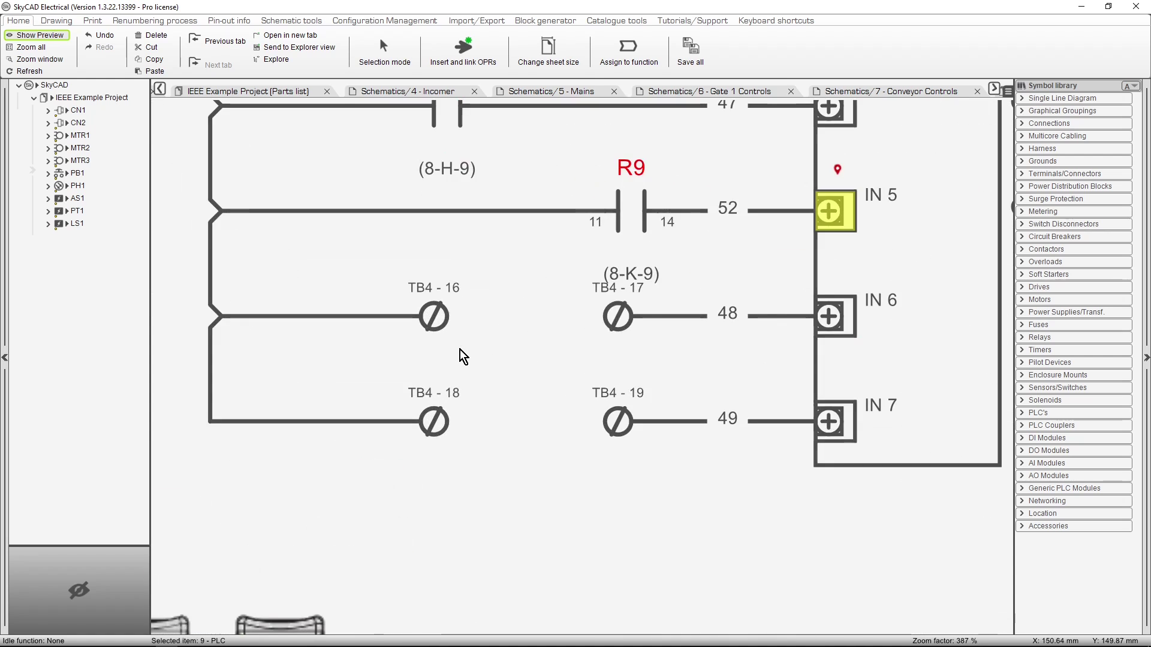
double_click(616, 421)
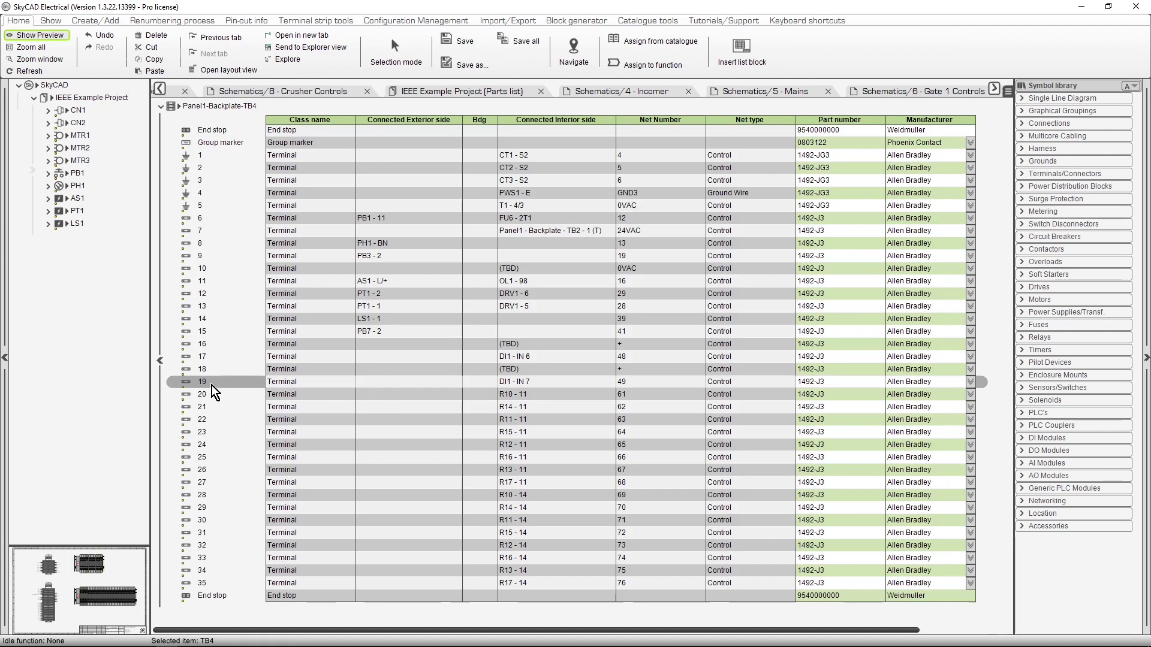
click(212, 309)
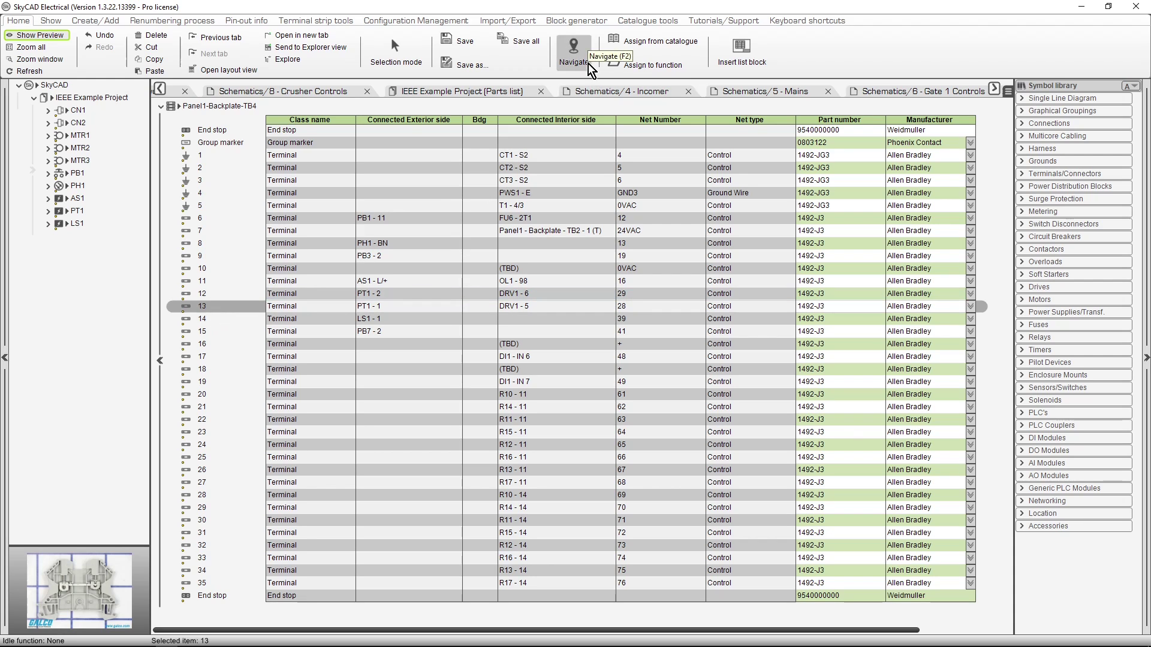
right_click(244, 306)
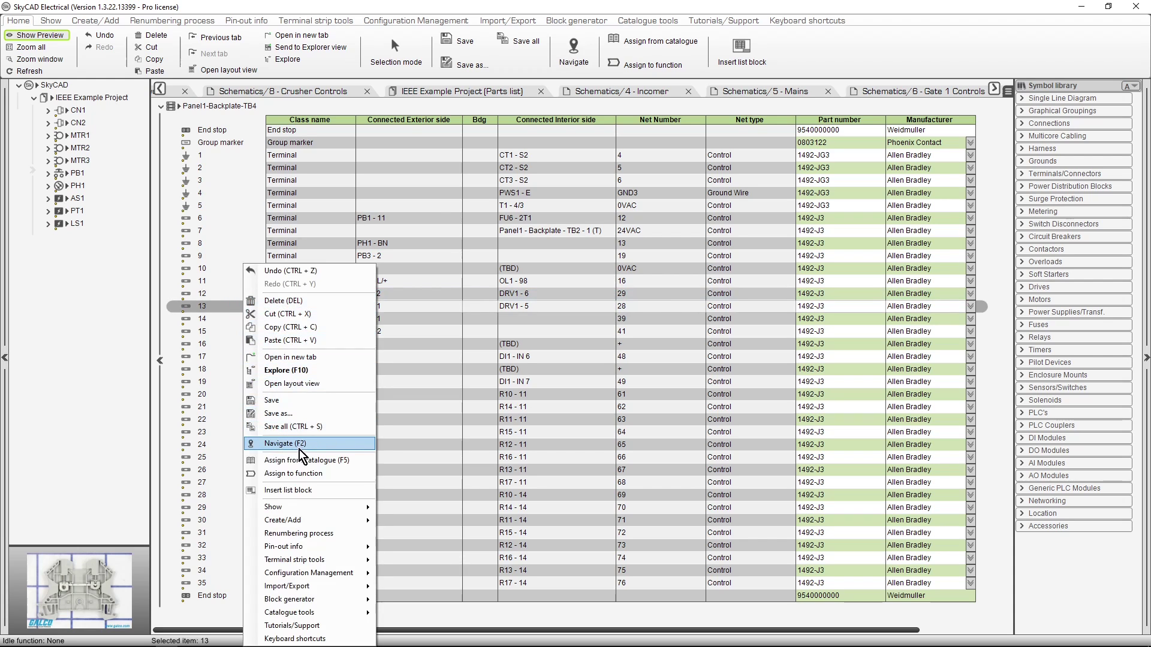
click(232, 305)
key(F2)
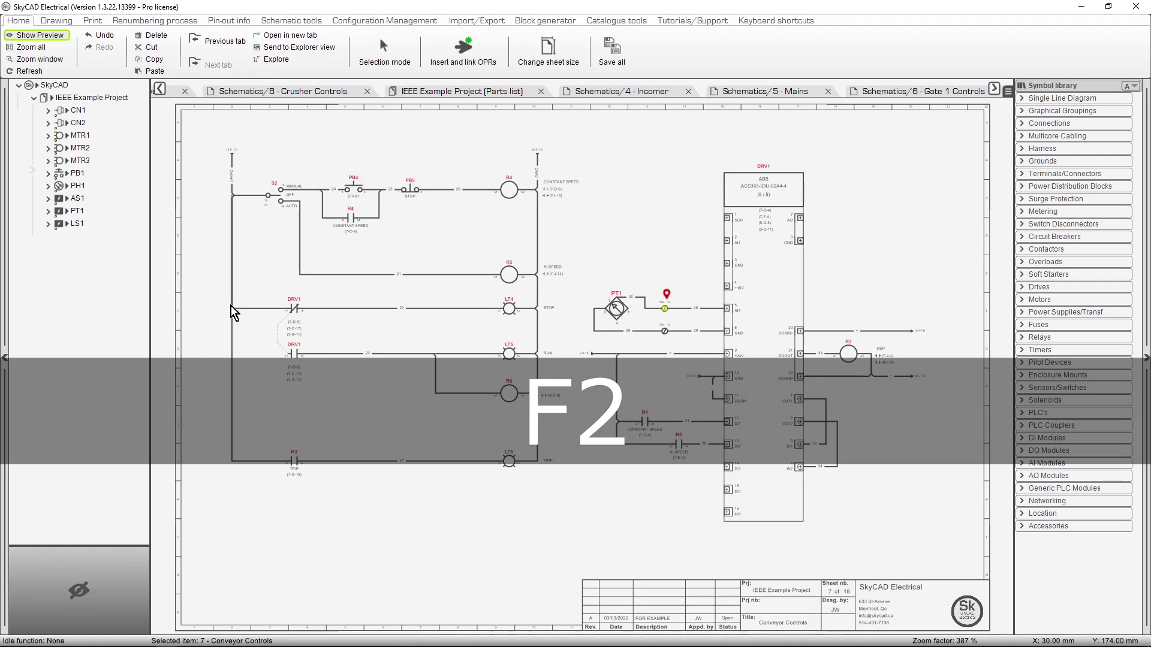
Show the wire list for the IEEE Example Project
click(80, 98)
click(52, 21)
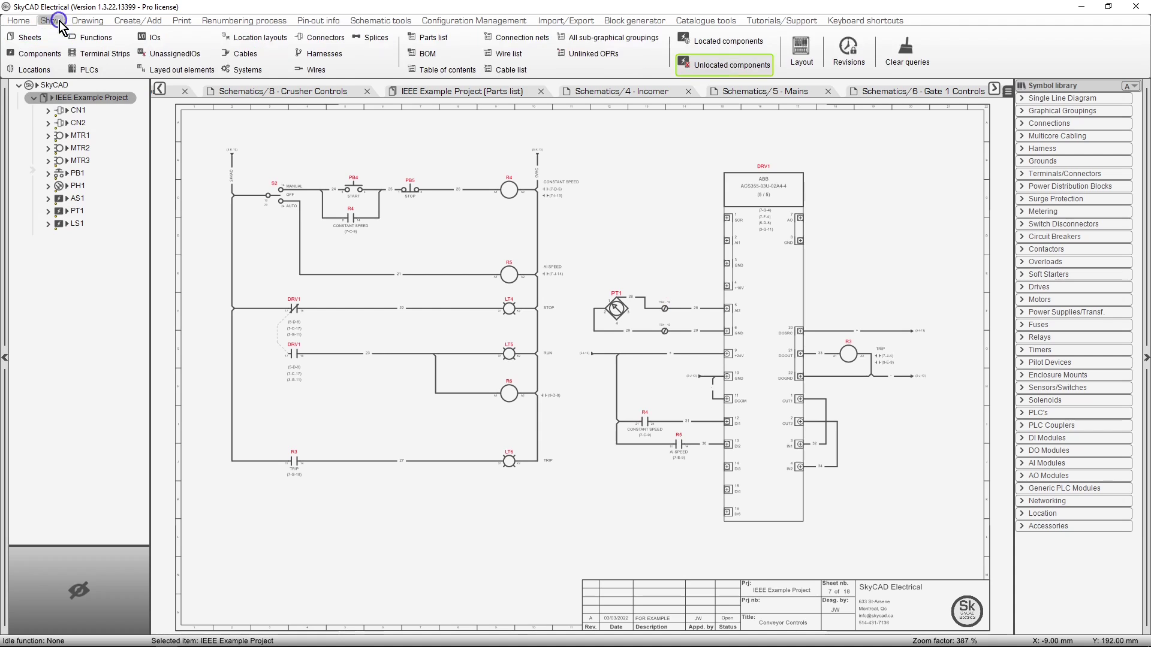
click(498, 54)
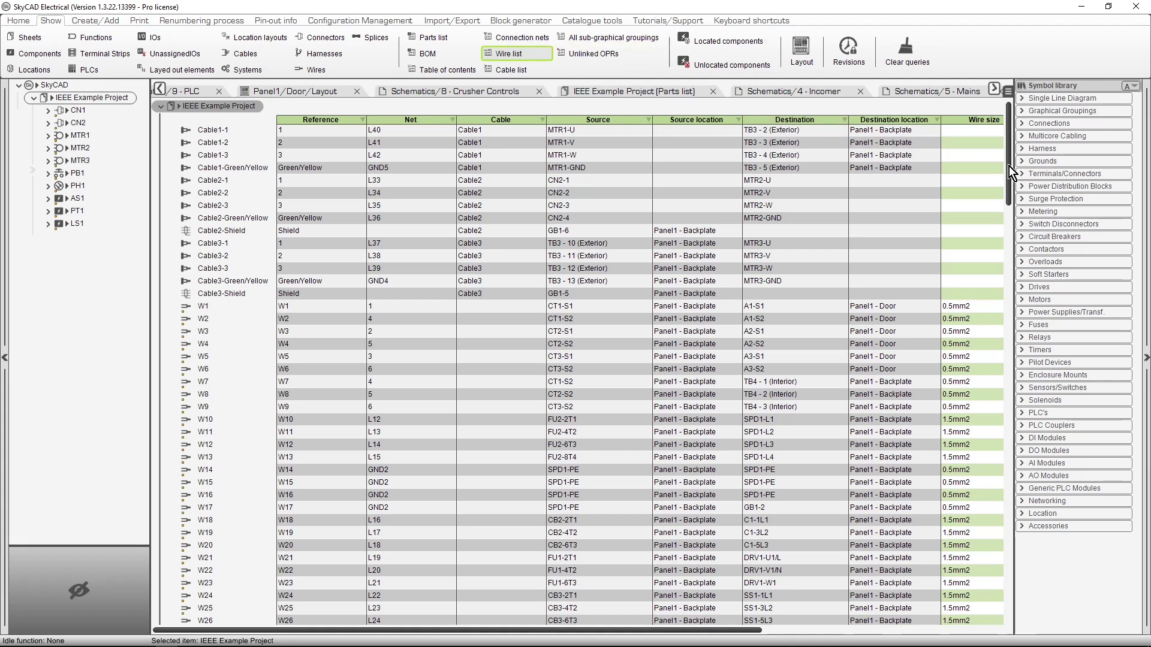
Navigate from wire W71 to its marked run on the 6 - Gate 1 Controls schematic
drag(1008, 167, 1024, 329)
scroll(975, 359, down, 7)
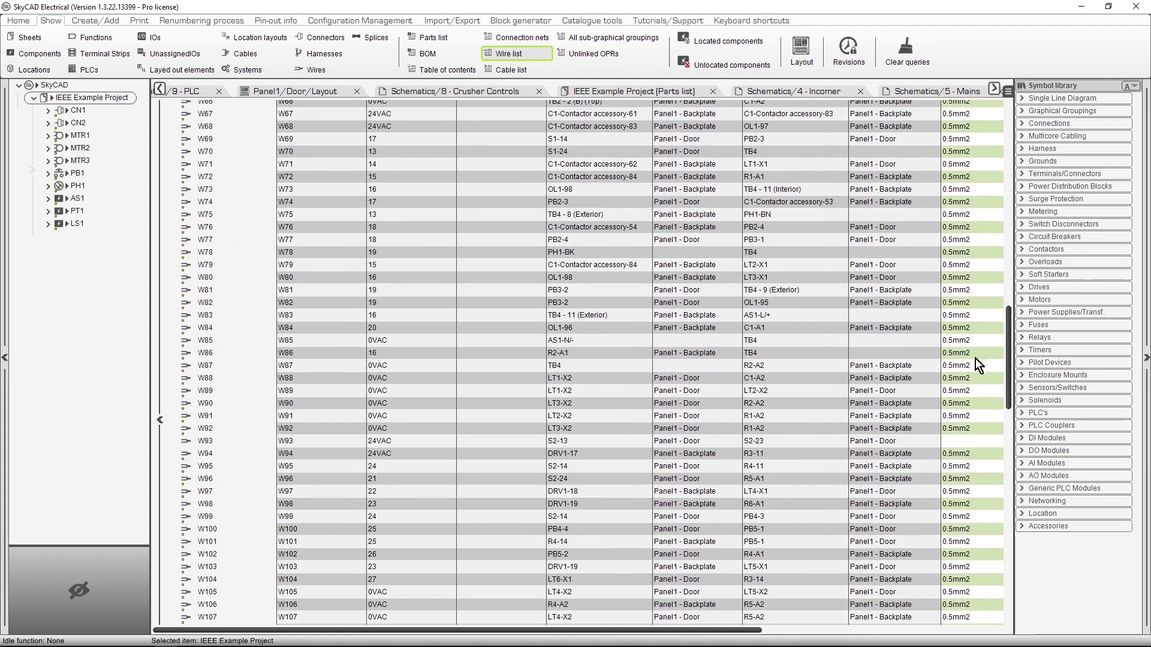
click(223, 170)
right_click(224, 170)
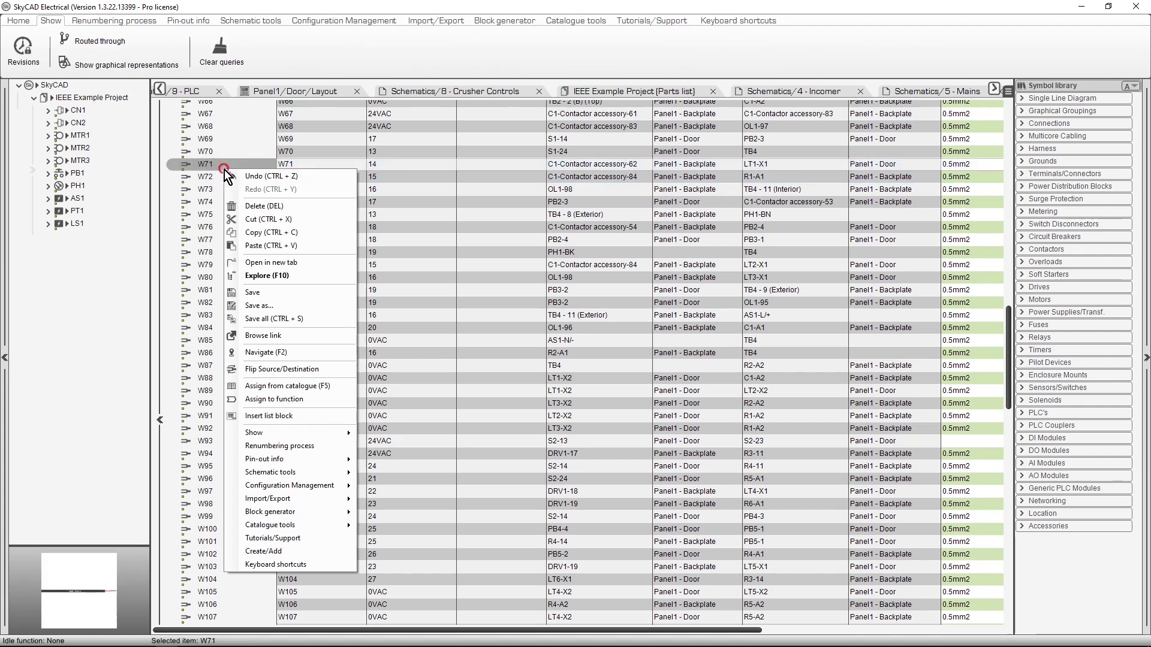
click(293, 353)
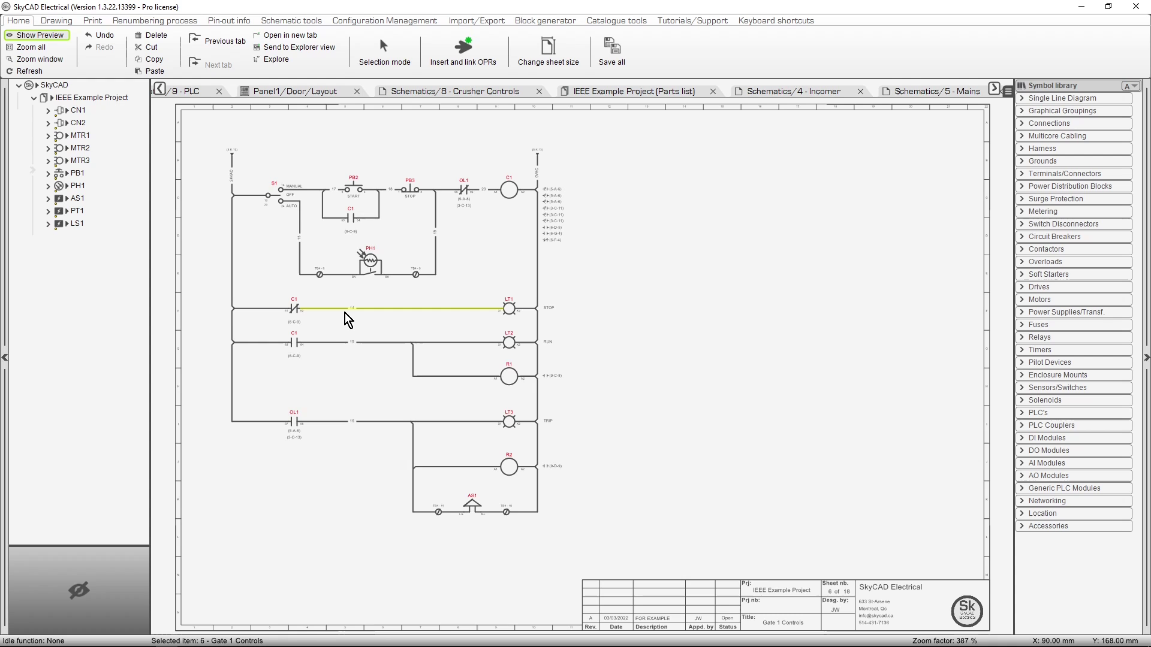